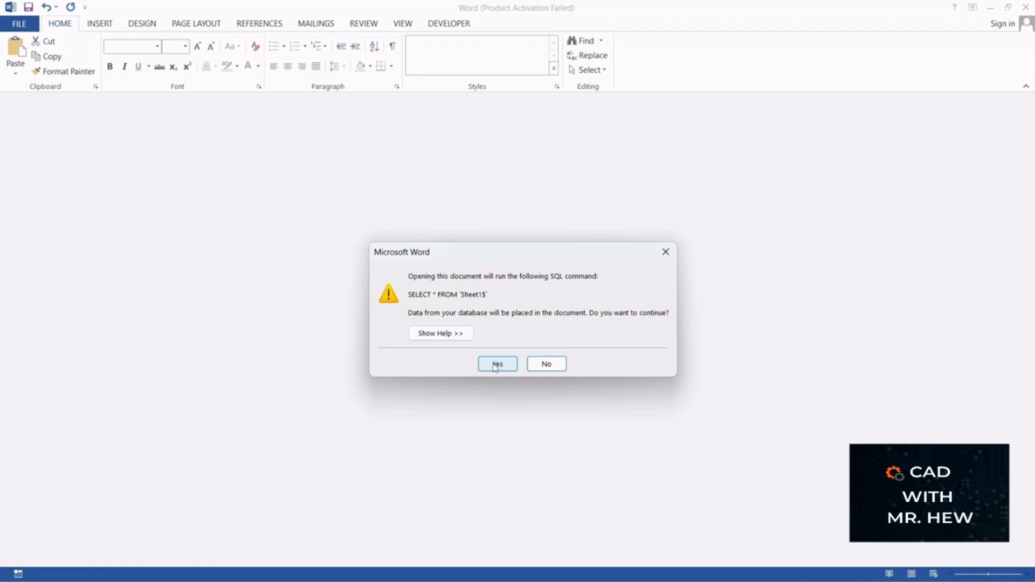
Step: Open the mailfinal letter with the data from its linked Sheet1$ source and dismiss the Office activation notice
{"action": "left_click", "coordinate": [497, 365]}
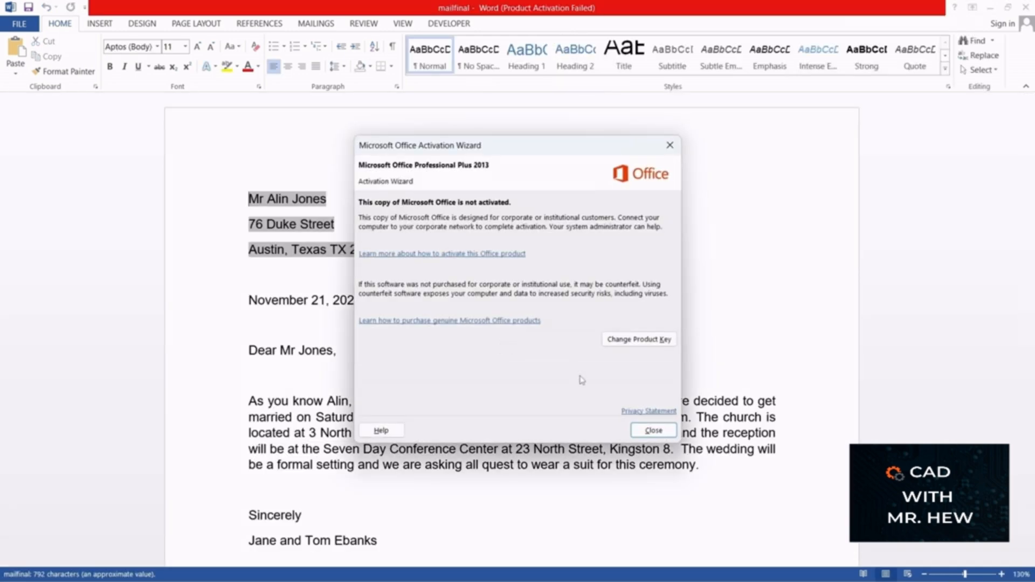
{"action": "left_click", "coordinate": [653, 430]}
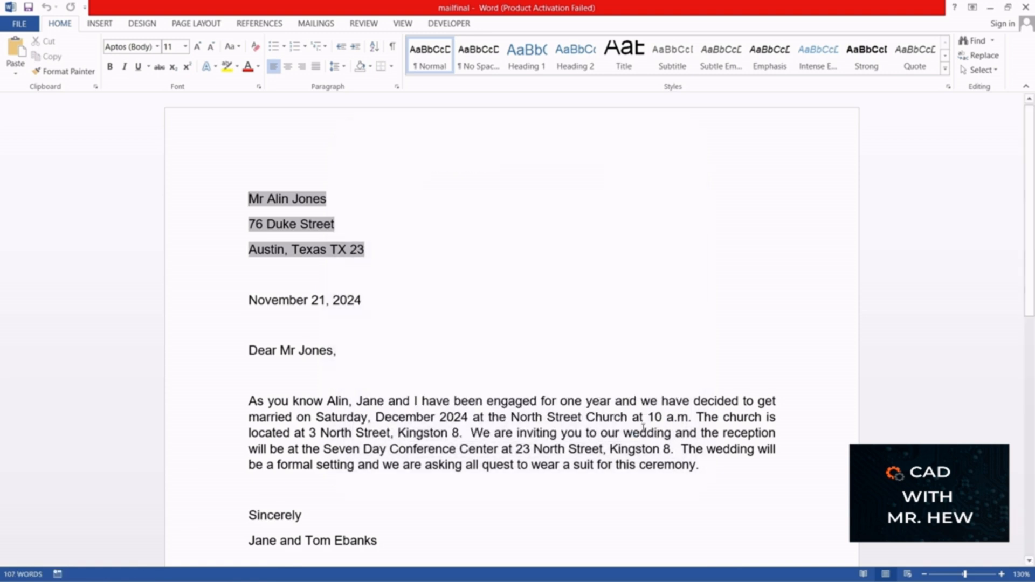
{"action": "left_click", "coordinate": [444, 304]}
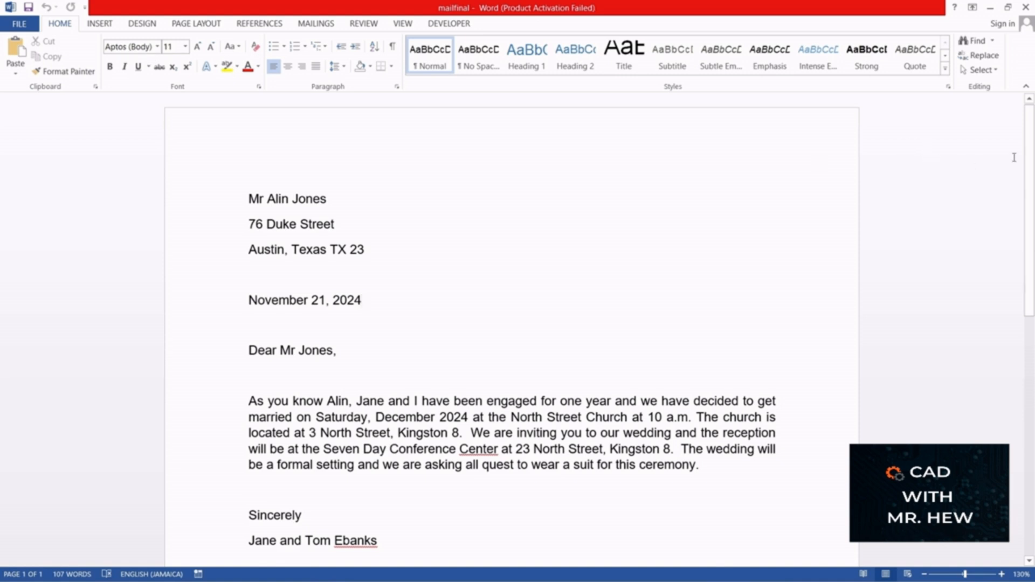
{"action": "mouse_move", "coordinate": [1033, 151]}
{"action": "left_mouse_down"}
{"action": "mouse_move", "coordinate": [1033, 371]}
{"action": "mouse_move", "coordinate": [1031, 145]}
{"action": "left_mouse_up"}
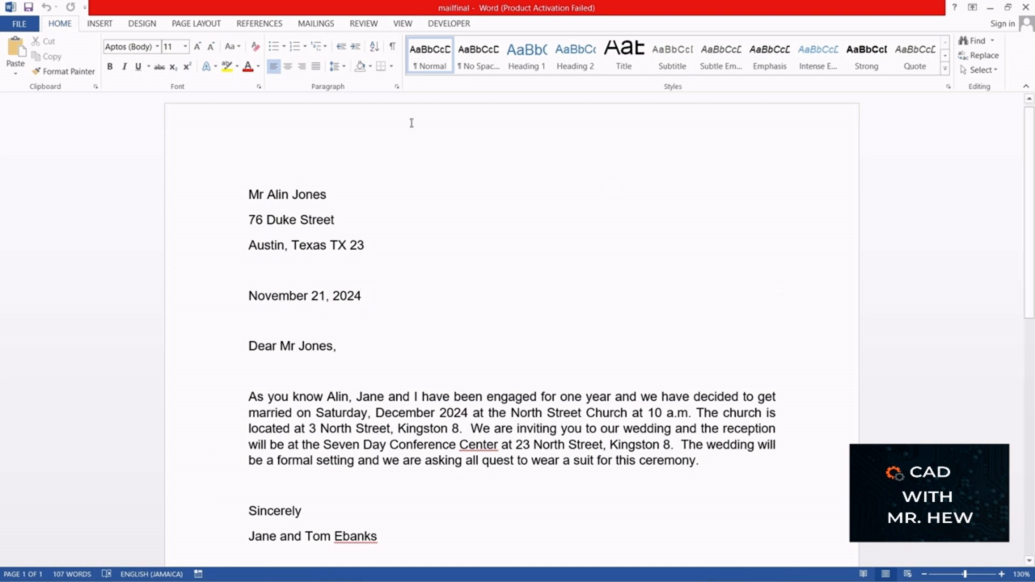
Step: Check the letter's merge fields by switching the merge results preview off and back on
{"action": "left_click", "coordinate": [309, 25]}
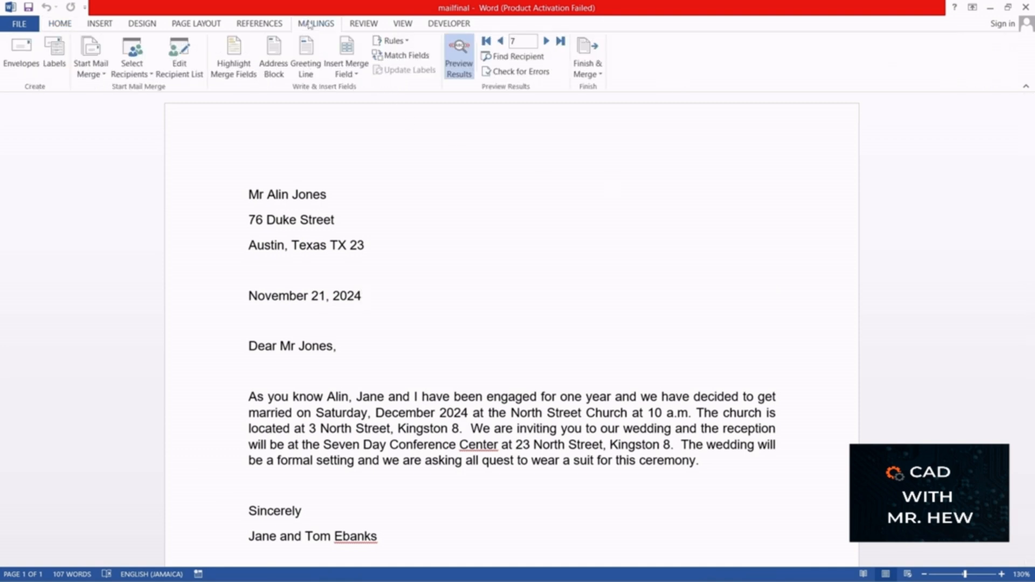
{"action": "left_click", "coordinate": [463, 61]}
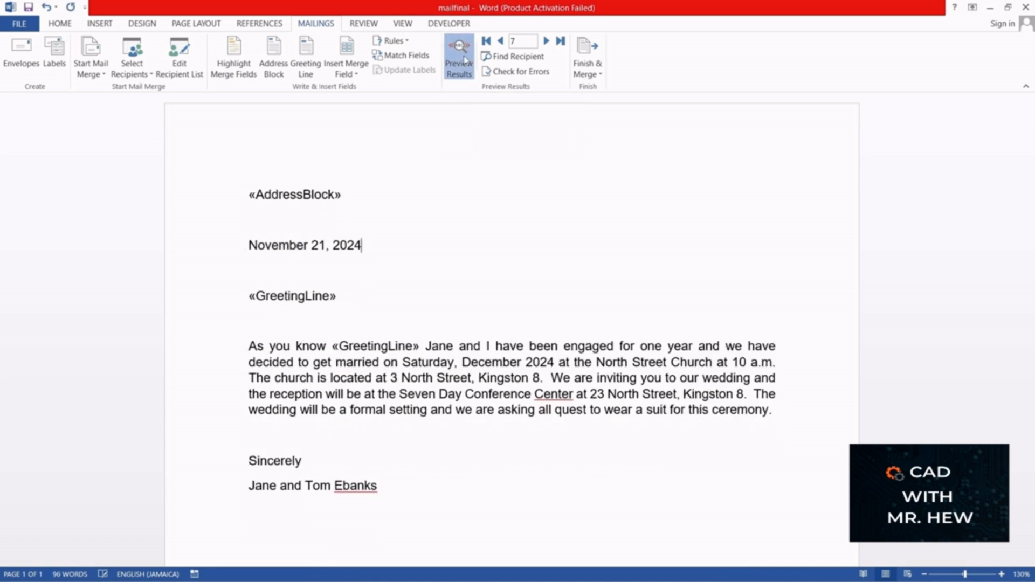
{"action": "left_click", "coordinate": [464, 61]}
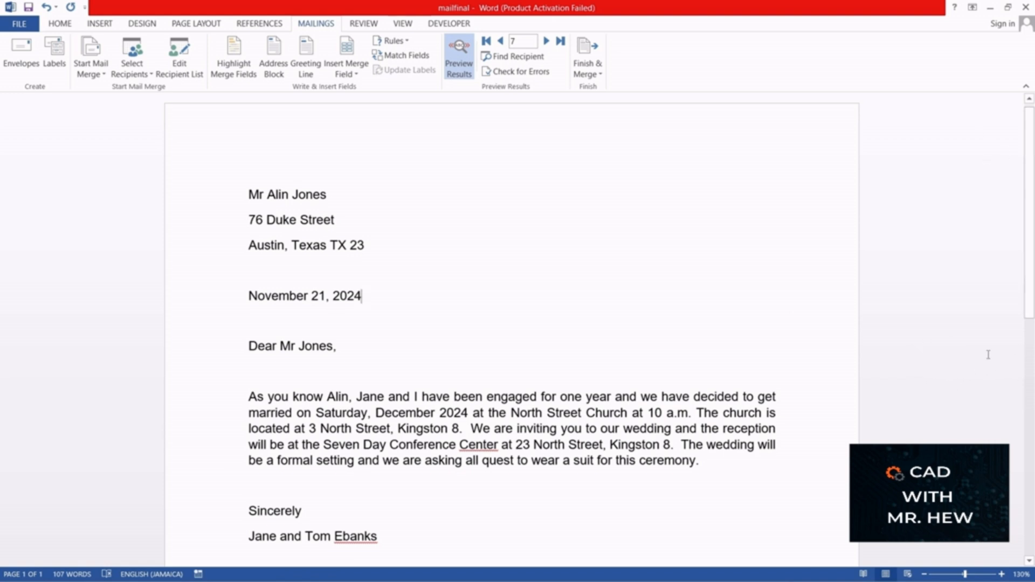
Step: Add the sentence "The wedding will be recorded." on the empty line above "Sincerely", followed by a blank line
{"action": "left_click", "coordinate": [1002, 574]}
{"action": "left_click", "coordinate": [1002, 574]}
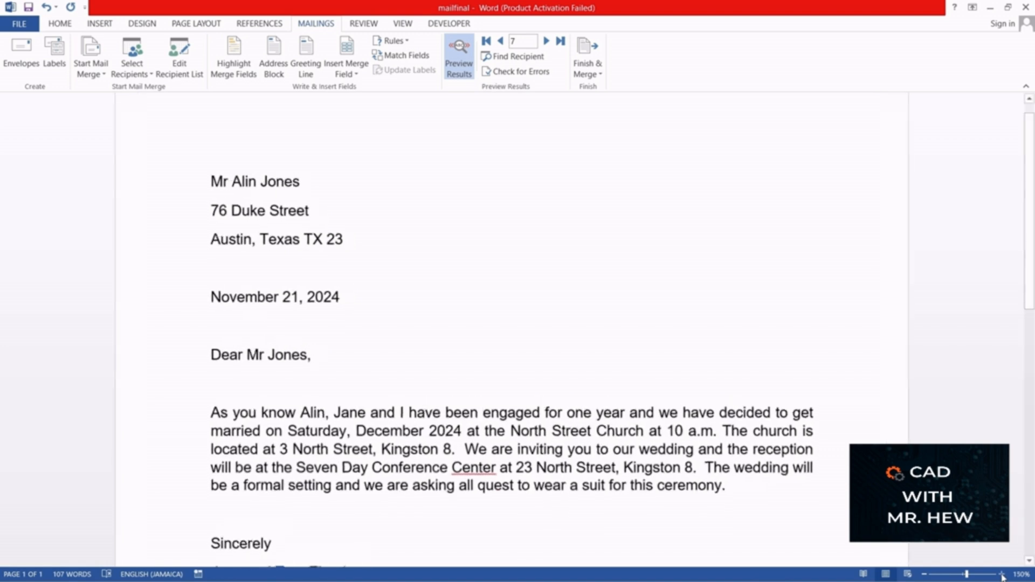
{"action": "left_click", "coordinate": [1002, 574]}
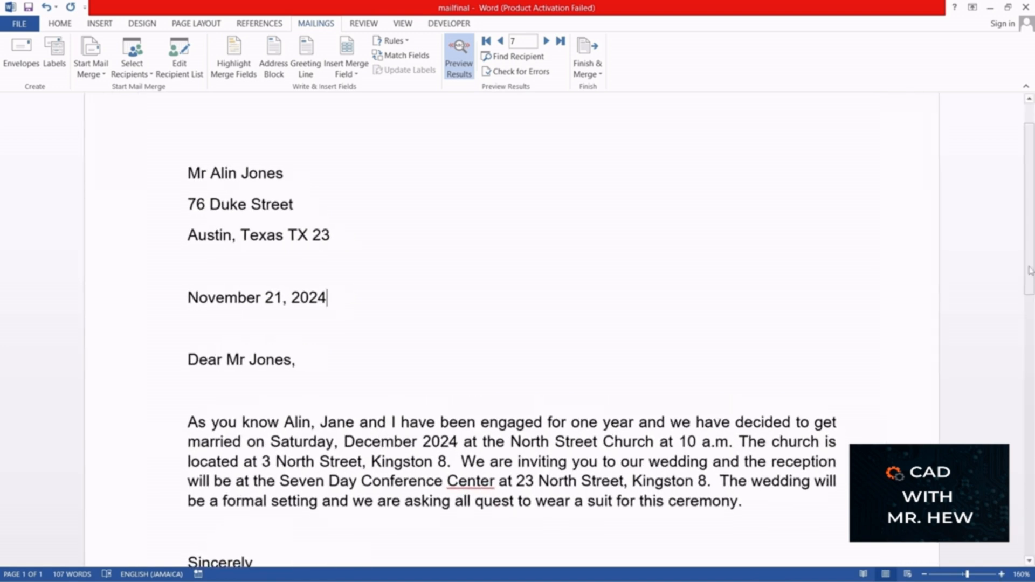
{"action": "scroll", "coordinate": [1031, 282], "scroll_direction": "down", "scroll_amount": 1}
{"action": "scroll", "coordinate": [1031, 282], "scroll_direction": "down", "scroll_amount": 2}
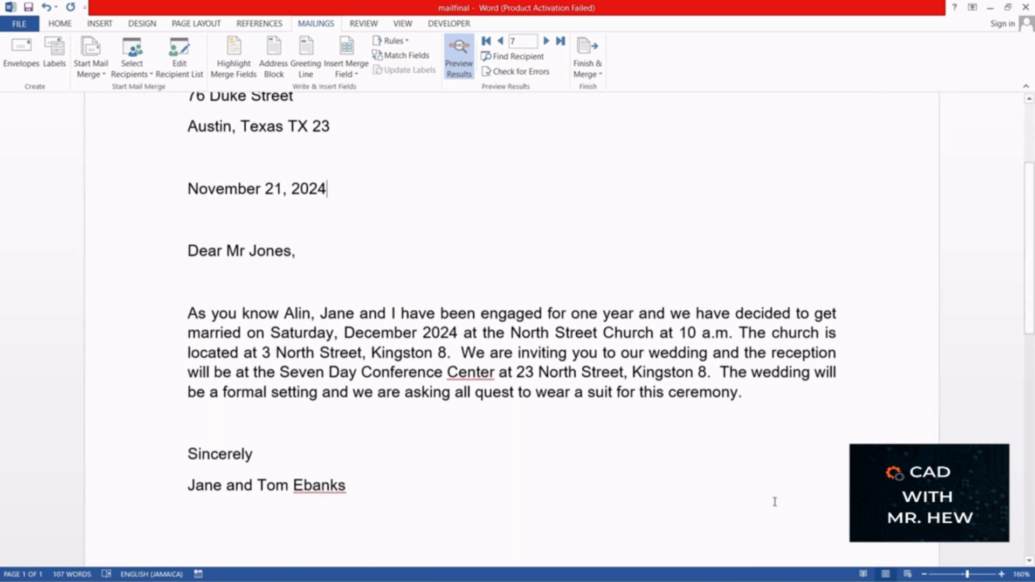
{"action": "left_click", "coordinate": [642, 516]}
{"action": "left_click", "coordinate": [623, 462]}
{"action": "type", "text": "Th"}
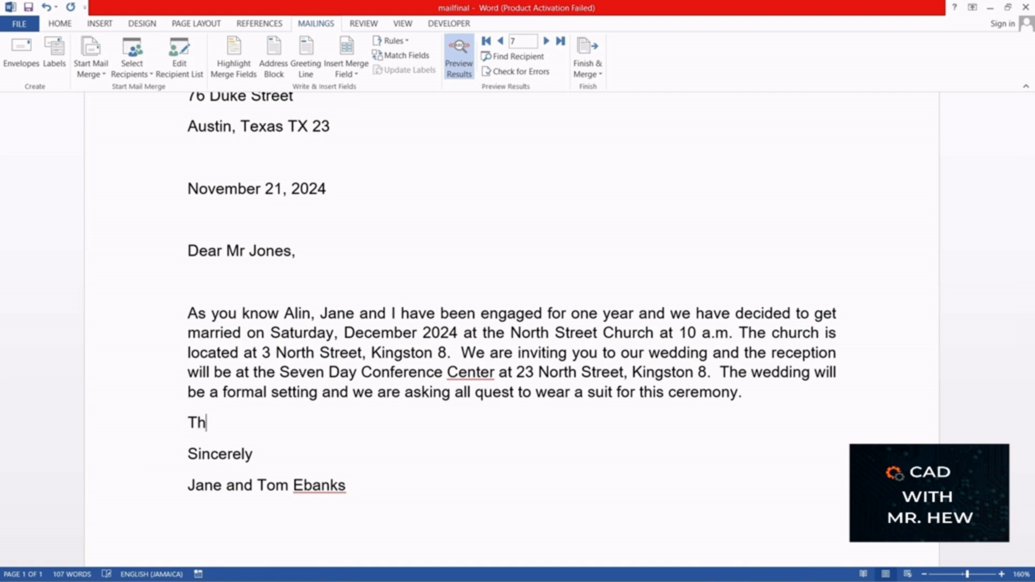
{"action": "type", "text": "e wedding "}
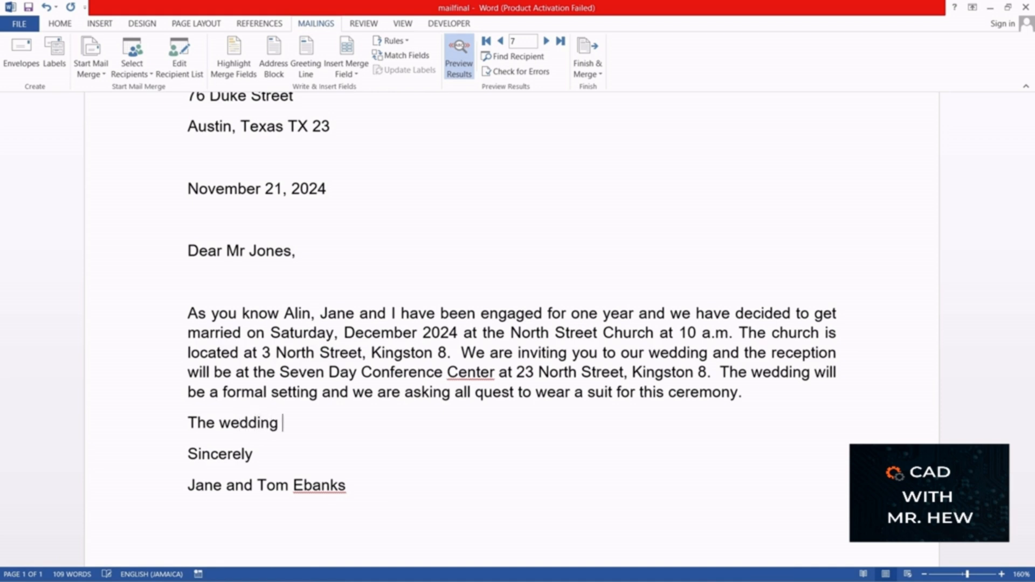
{"action": "type", "text": "will be recor"}
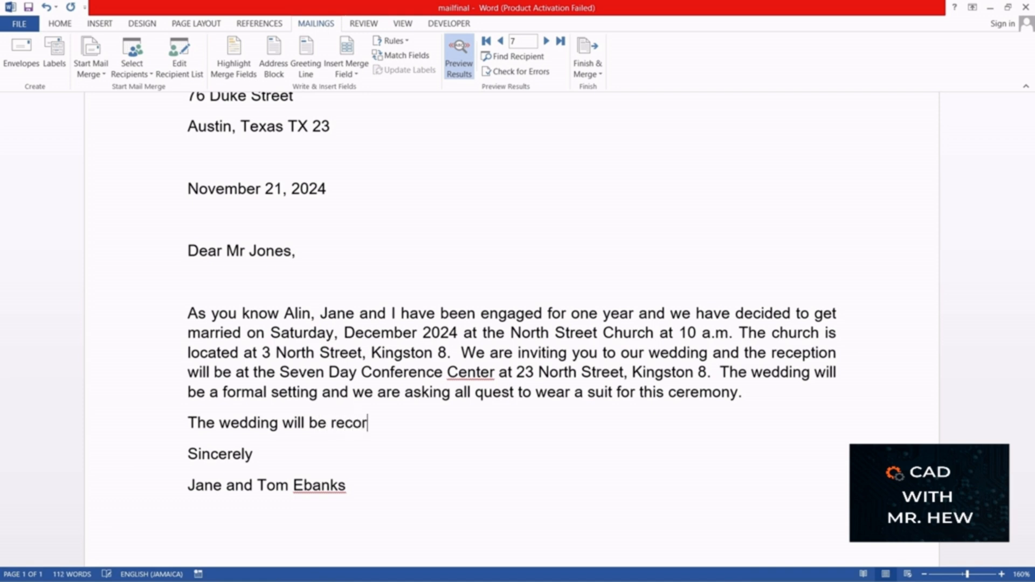
{"action": "type", "text": "ded."}
{"action": "key", "text": "Return"}
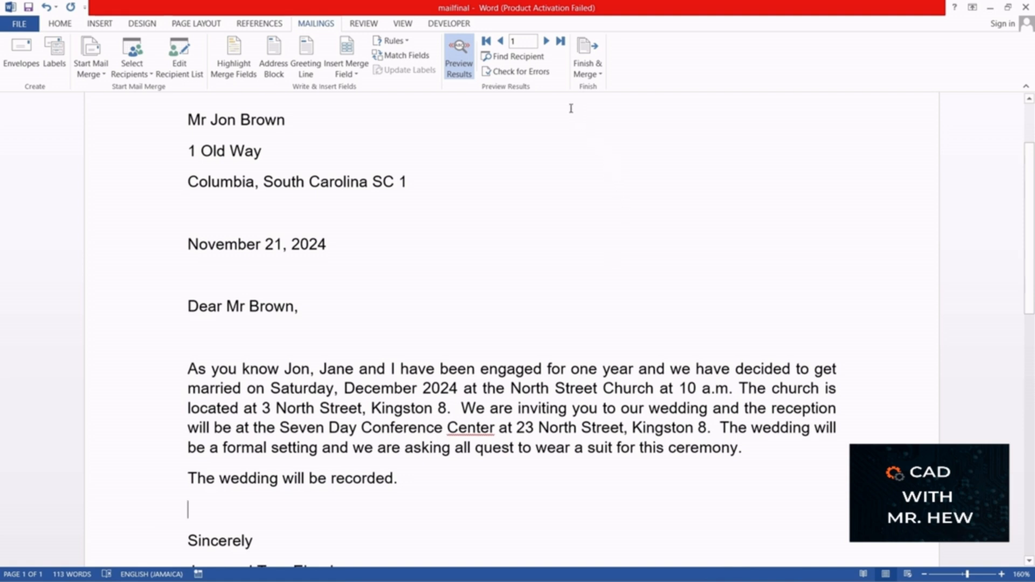
Step: Step through the previewed letters from recipient record 1 to record 13 to check the added sentence
{"action": "left_click", "coordinate": [546, 41]}
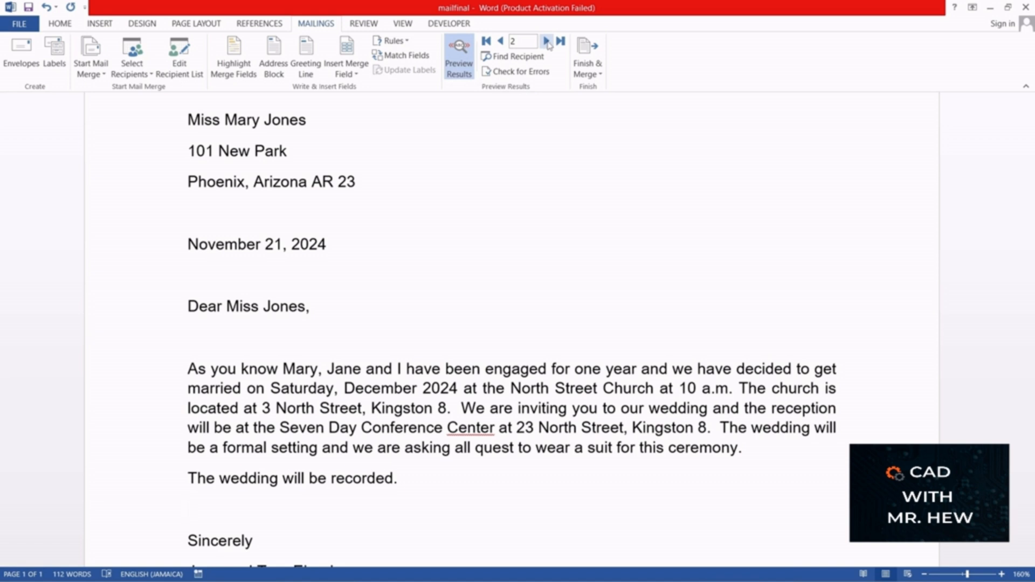
{"action": "left_click", "coordinate": [546, 41]}
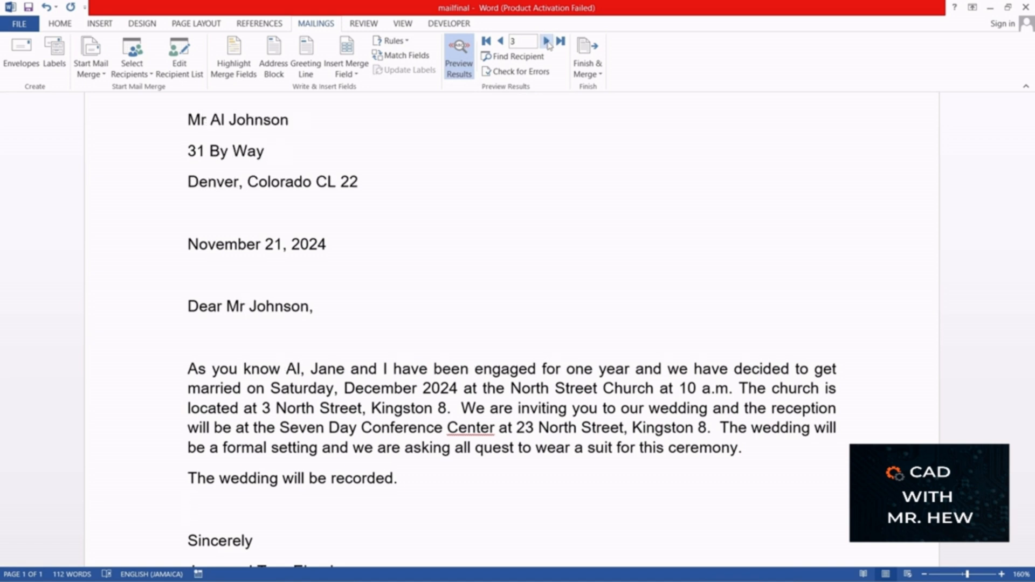
{"action": "left_click", "coordinate": [547, 41]}
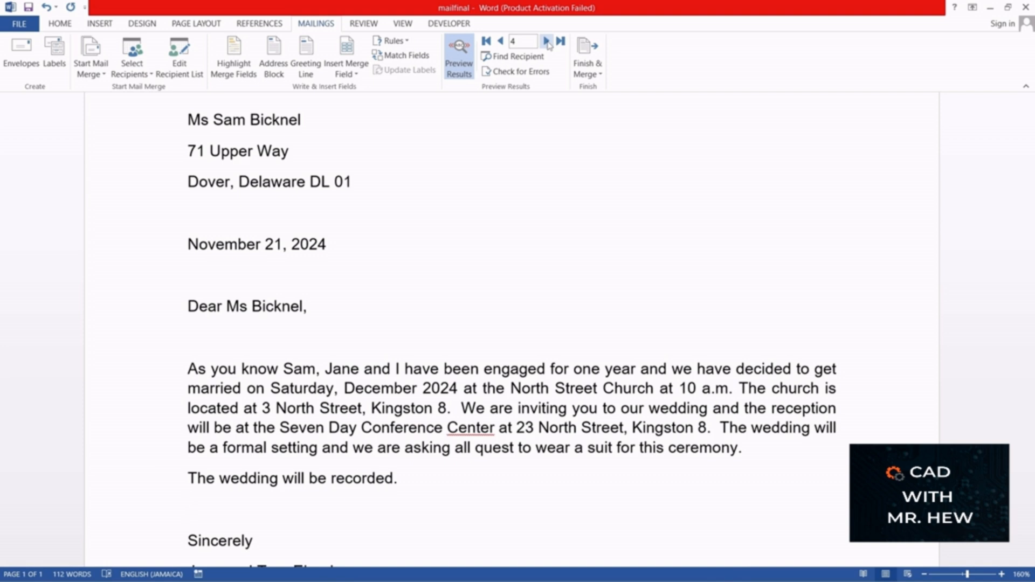
{"action": "left_click", "coordinate": [547, 42]}
{"action": "left_click", "coordinate": [546, 41]}
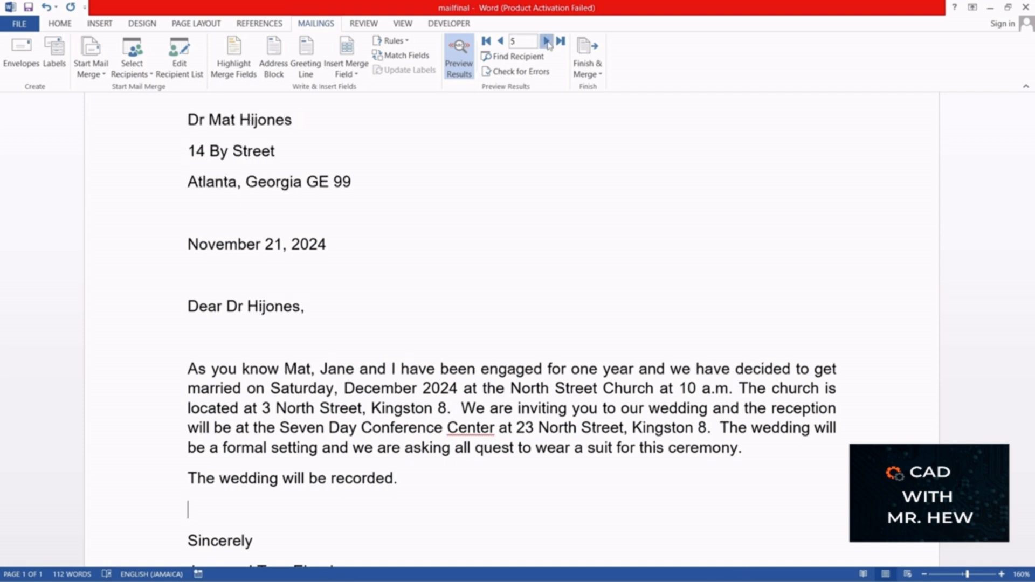
{"action": "left_click", "coordinate": [546, 41]}
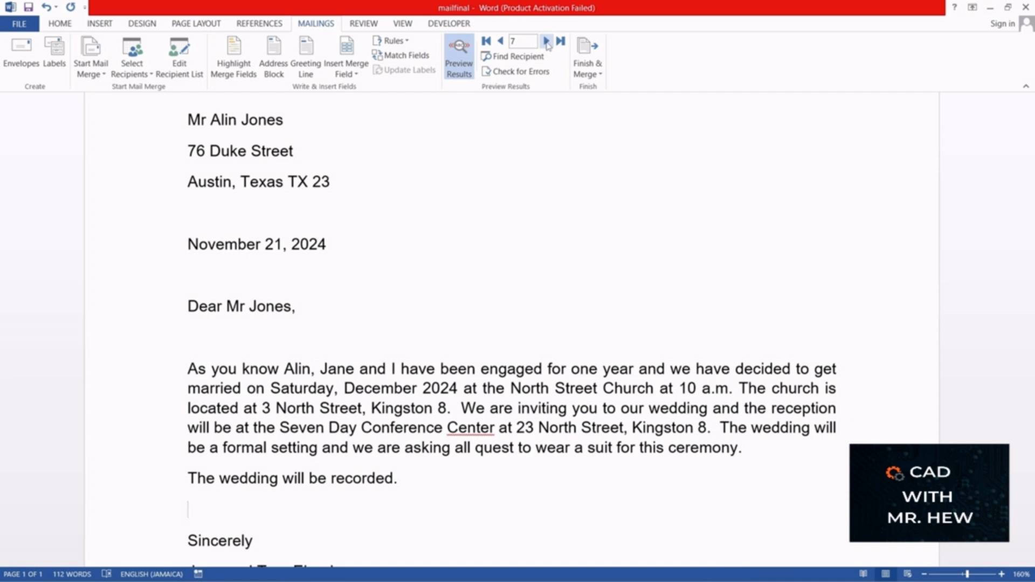
{"action": "left_click", "coordinate": [546, 41]}
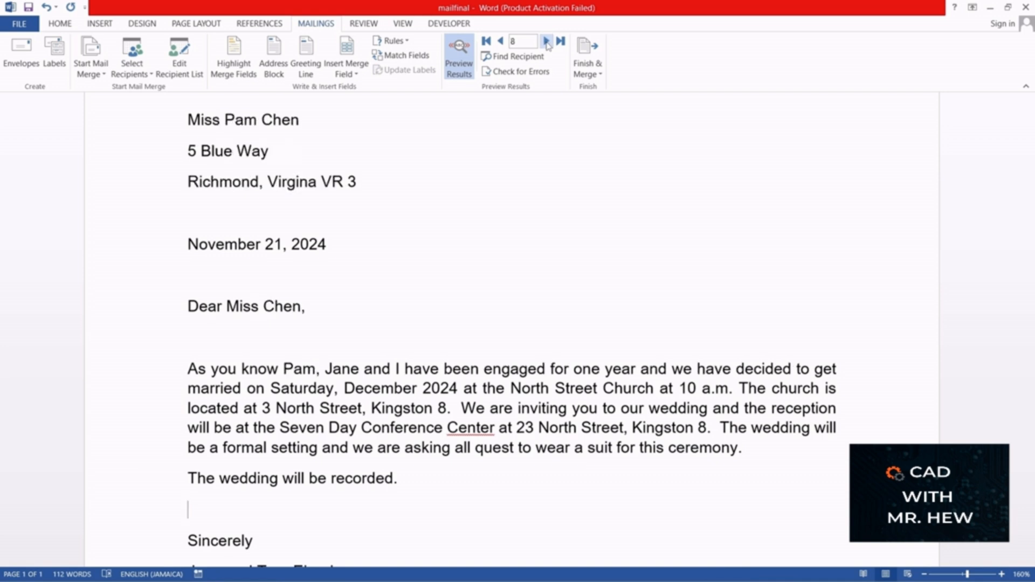
{"action": "left_click", "coordinate": [546, 41]}
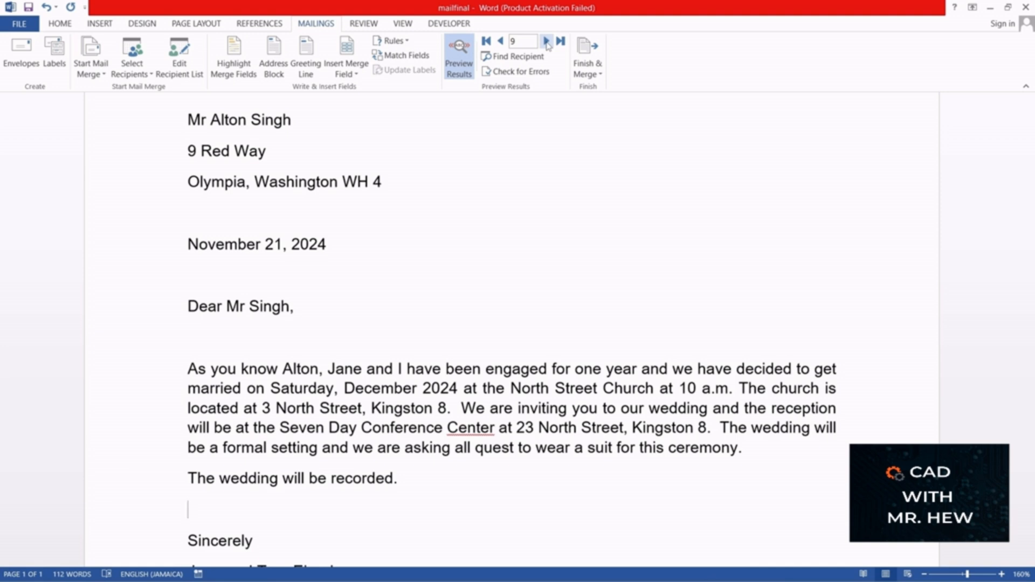
{"action": "left_click", "coordinate": [547, 41]}
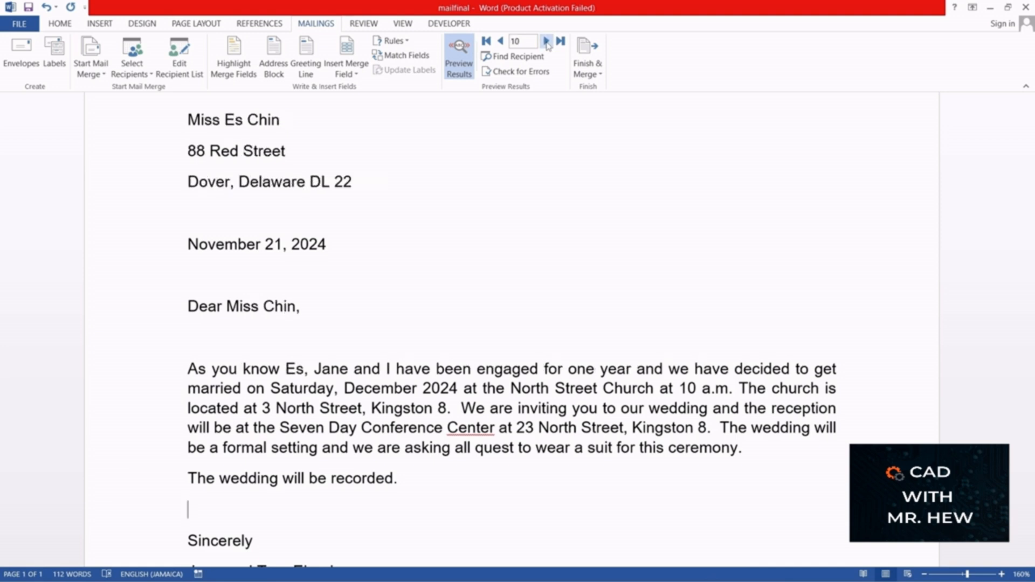
{"action": "left_click", "coordinate": [547, 41]}
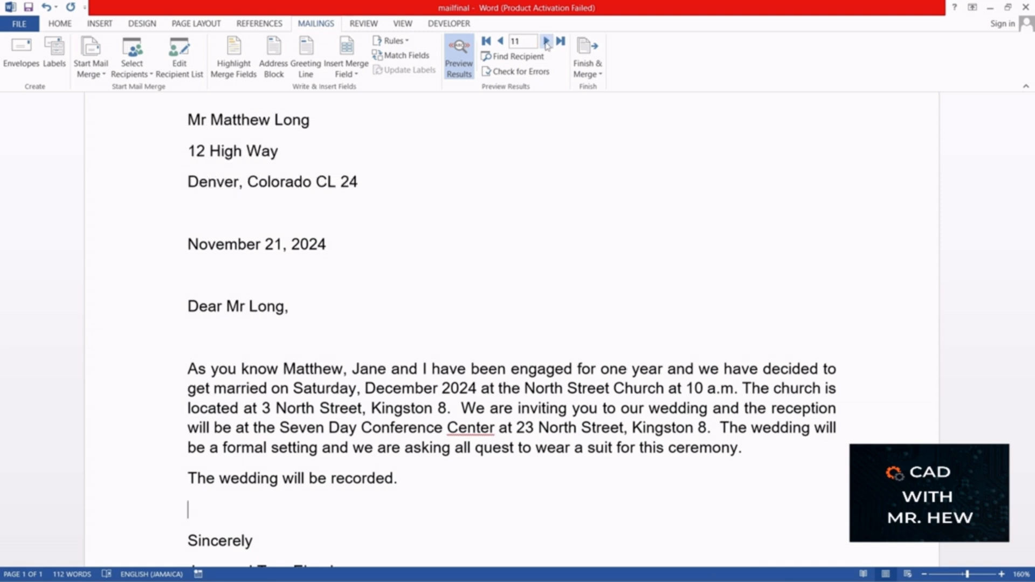
{"action": "left_click", "coordinate": [546, 42]}
{"action": "left_click", "coordinate": [546, 41]}
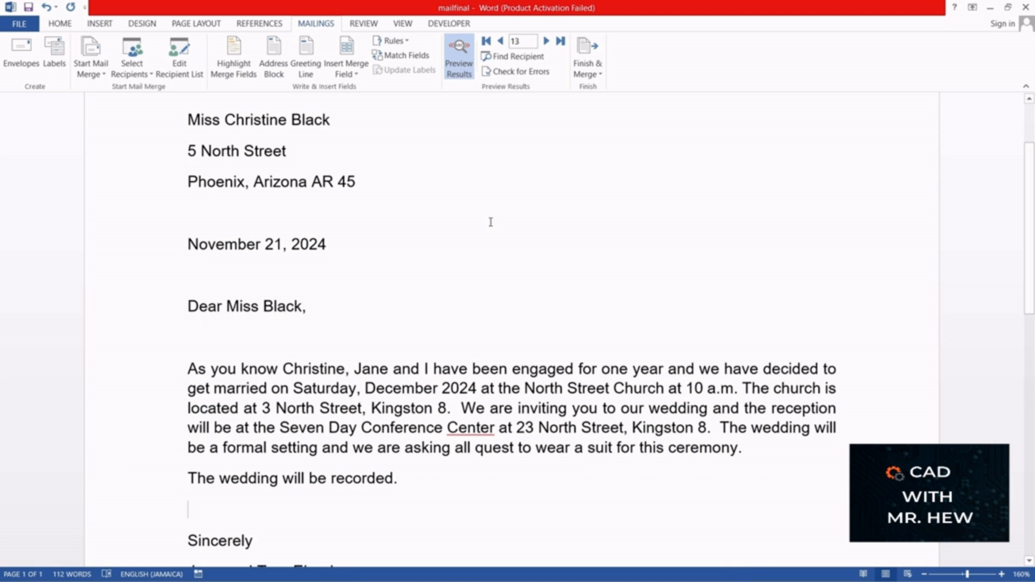
{"action": "key", "text": "XF86AudioLowerVolume"}
{"action": "key", "text": "XF86AudioLowerVolume"}
{"action": "key", "text": "XF86AudioLowerVolume"}
{"action": "key", "text": "XF86AudioLowerVolume"}
{"action": "key", "text": "XF86AudioLowerVolume"}
{"action": "key", "text": "XF86AudioLowerVolume"}
{"action": "key", "text": "XF86AudioLowerVolume"}
{"action": "key", "text": "XF86AudioLowerVolume"}
{"action": "key", "text": "XF86AudioLowerVolume"}
{"action": "key", "text": "XF86AudioLowerVolume"}
{"action": "key", "text": "XF86AudioLowerVolume"}
{"action": "key", "text": "XF86AudioLowerVolume"}
{"action": "key", "text": "XF86AudioLowerVolume"}
{"action": "key", "text": "XF86AudioLowerVolume"}
{"action": "key", "text": "XF86AudioLowerVolume"}
{"action": "key", "text": "XF86AudioLowerVolume"}
{"action": "key", "text": "XF86AudioLowerVolume"}
{"action": "key", "text": "XF86AudioLowerVolume"}
{"action": "key", "text": "XF86AudioLowerVolume"}
{"action": "key", "text": "XF86AudioLowerVolume"}
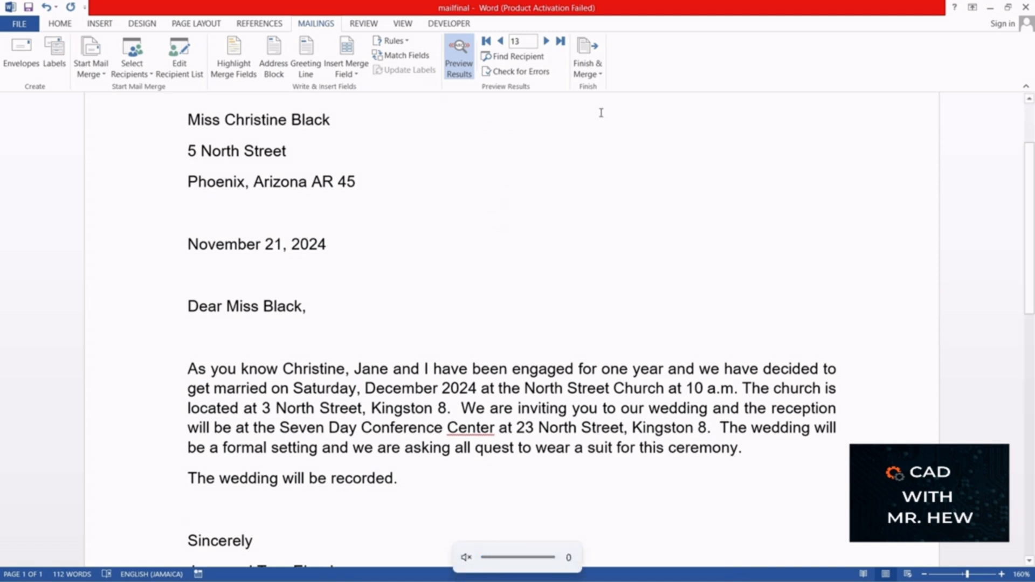
Step: Merge only records 2 to 3 into a new document of individually editable letters
{"action": "left_click", "coordinate": [601, 76]}
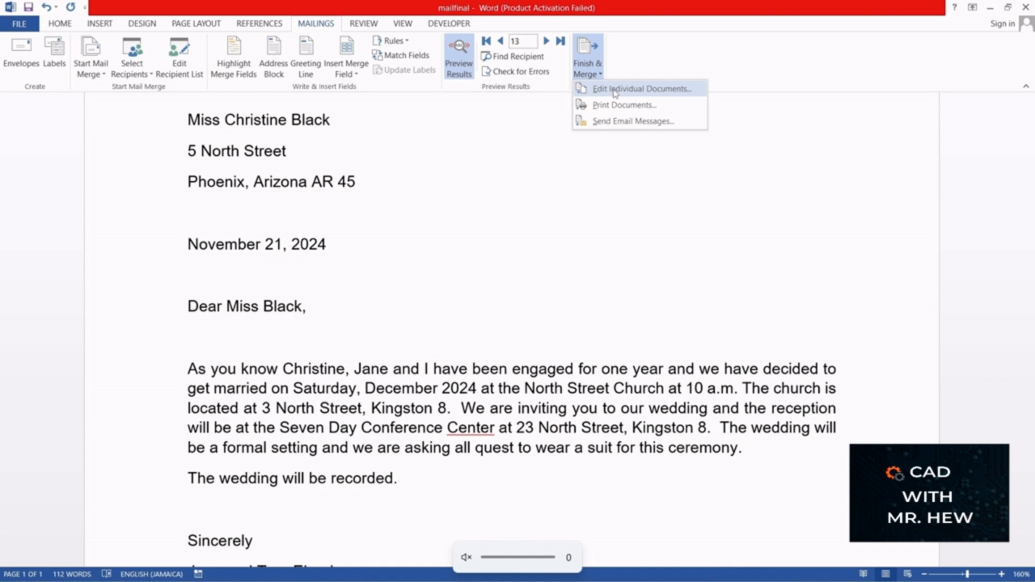
{"action": "left_click", "coordinate": [615, 94]}
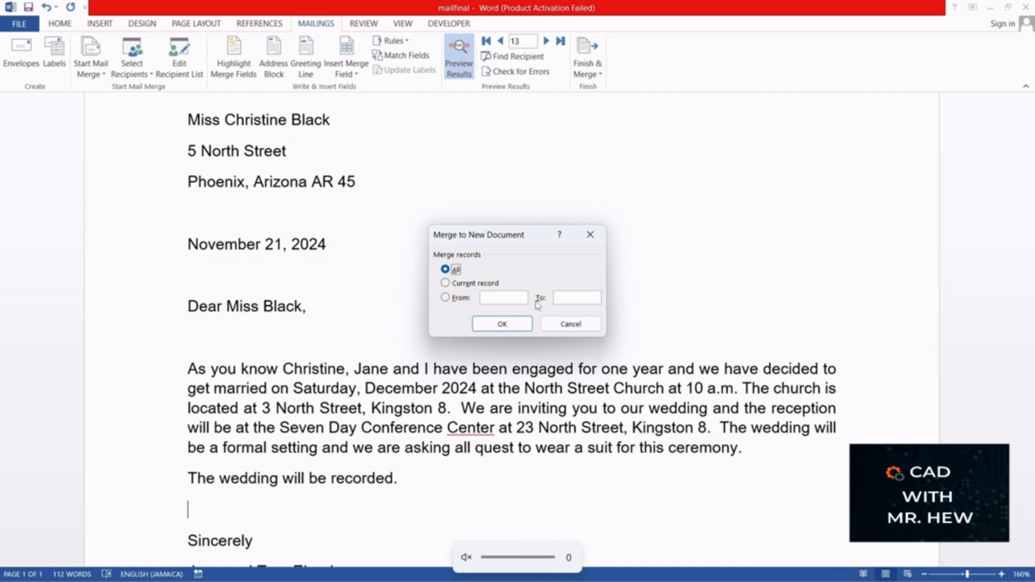
{"action": "left_click", "coordinate": [445, 285]}
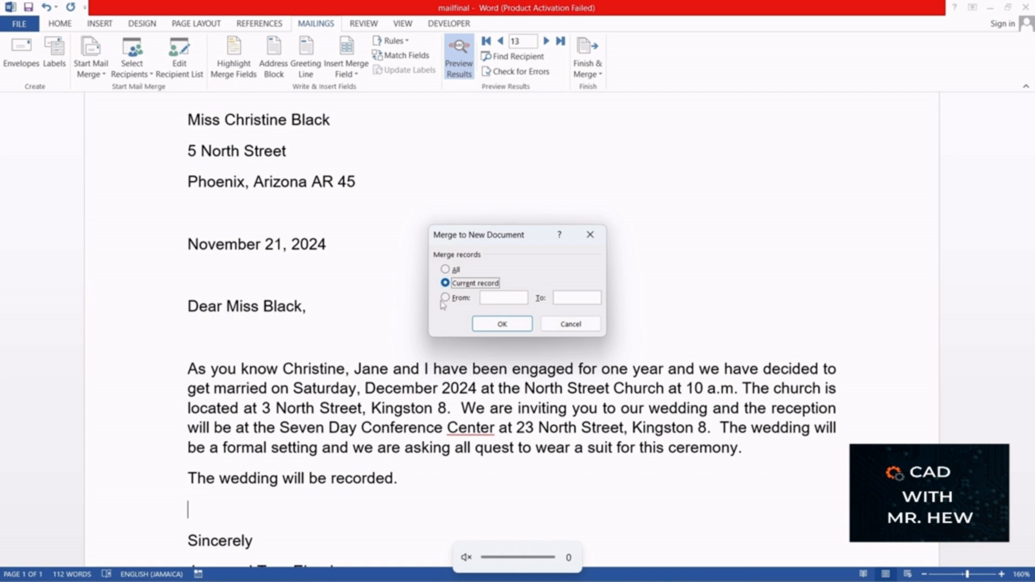
{"action": "left_click", "coordinate": [445, 298]}
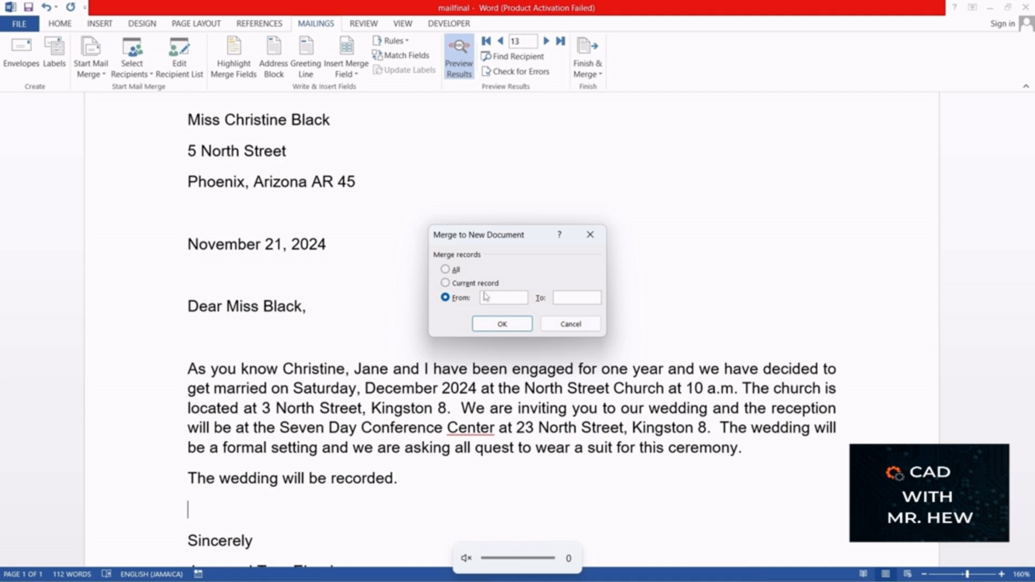
{"action": "type", "text": "2"}
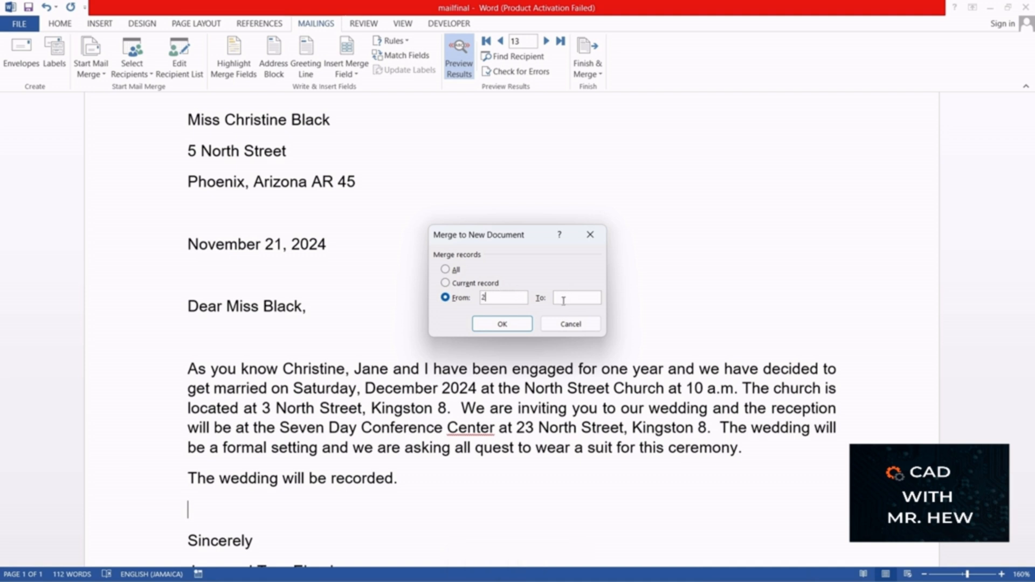
{"action": "left_click", "coordinate": [565, 298]}
{"action": "type", "text": "3"}
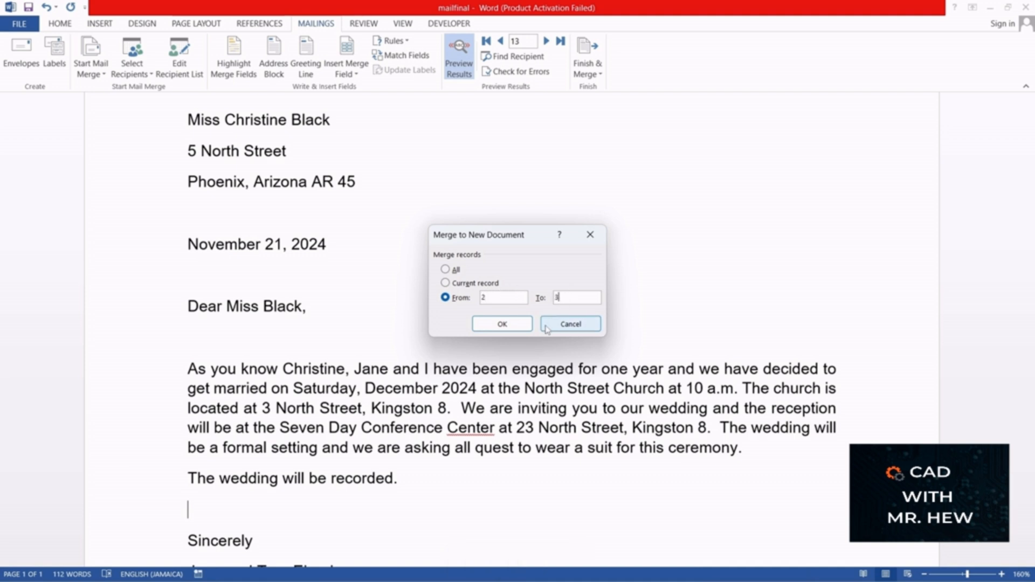
{"action": "left_click", "coordinate": [514, 325]}
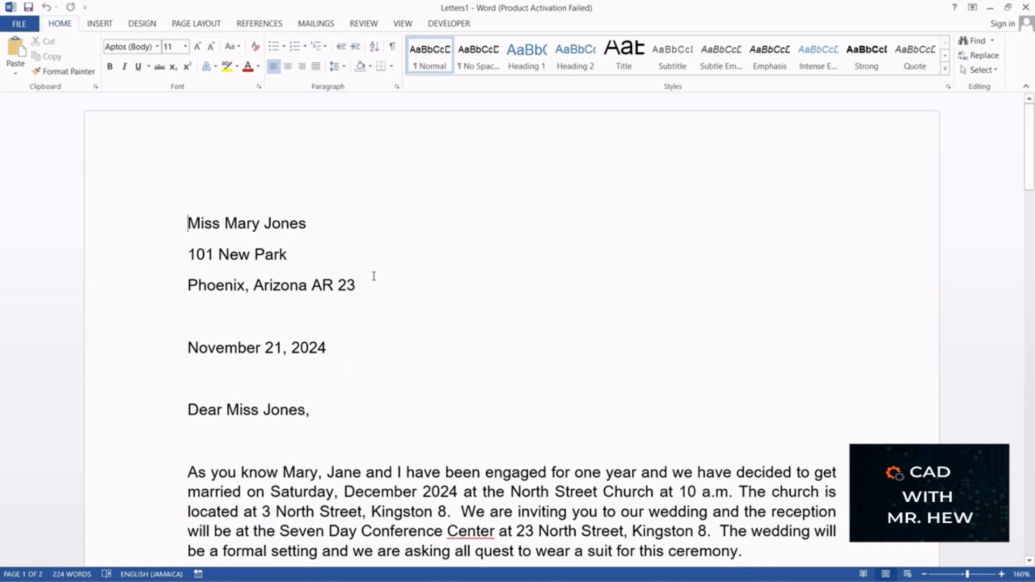
Step: Extend the sentence above "Sincerely" in the first merged letter to "The wedding will be recorded on live television."
{"action": "scroll", "coordinate": [377, 275], "scroll_direction": "down", "scroll_amount": 4}
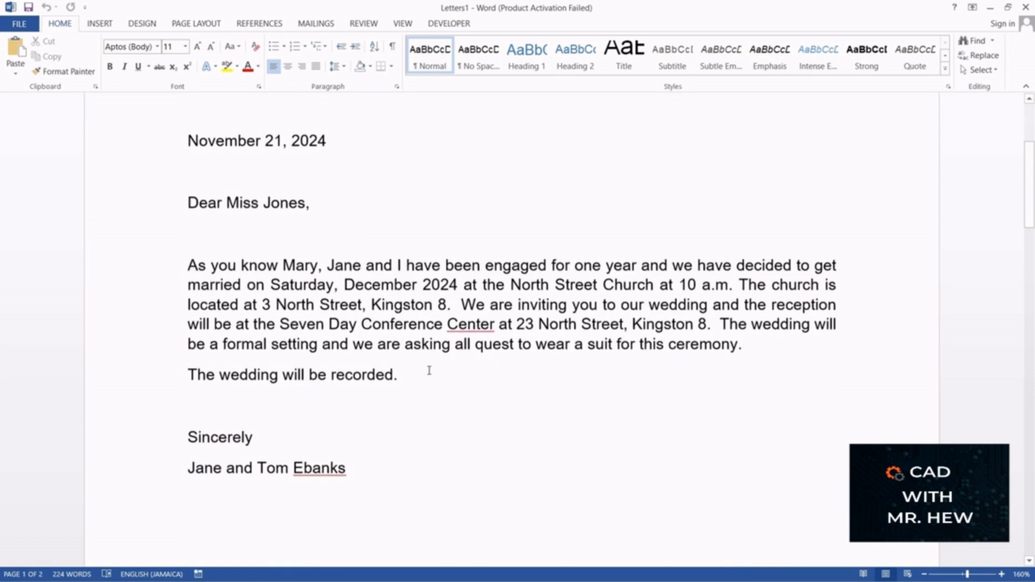
{"action": "left_click", "coordinate": [396, 377]}
{"action": "type", "text": "om"}
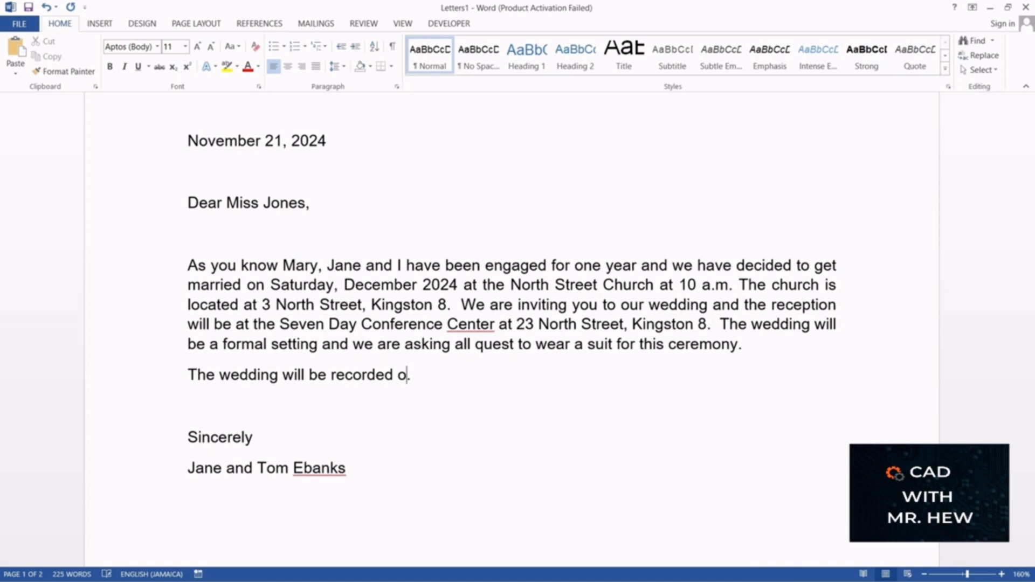
{"action": "key", "text": "BackSpace"}
{"action": "type", "text": "n live tele"}
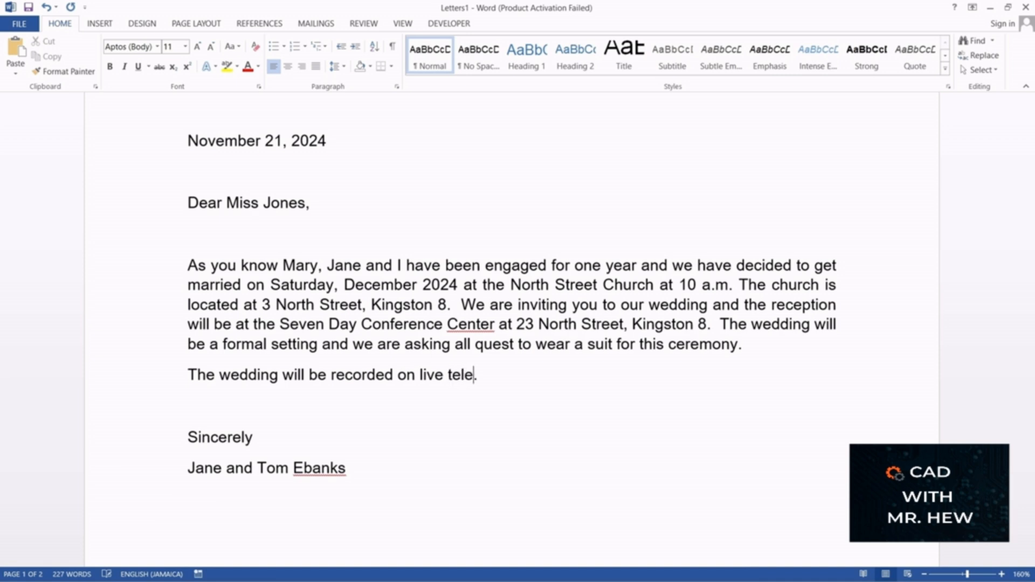
{"action": "type", "text": "vision"}
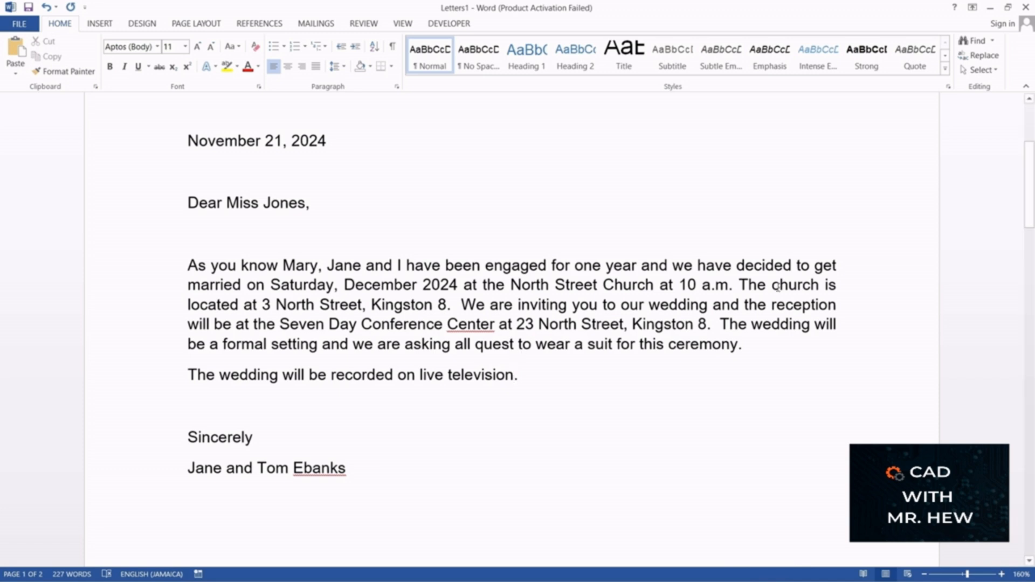
Step: Add "on live television" after "recorded" in the second merged letter's last sentence, before the full stop
{"action": "scroll", "coordinate": [913, 315], "scroll_direction": "down", "scroll_amount": 5}
{"action": "scroll", "coordinate": [914, 315], "scroll_direction": "down", "scroll_amount": 10}
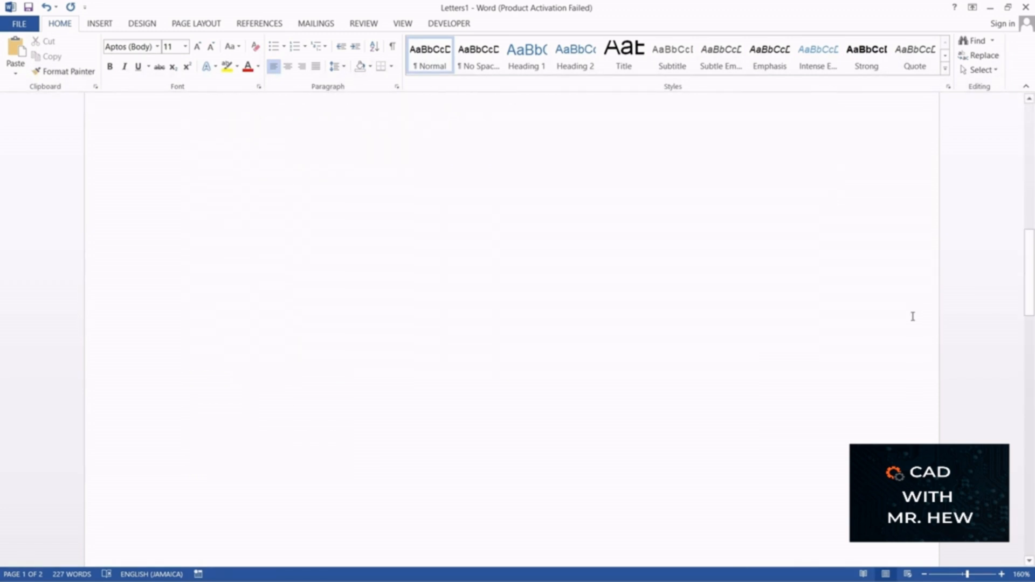
{"action": "scroll", "coordinate": [909, 317], "scroll_direction": "down", "scroll_amount": 3}
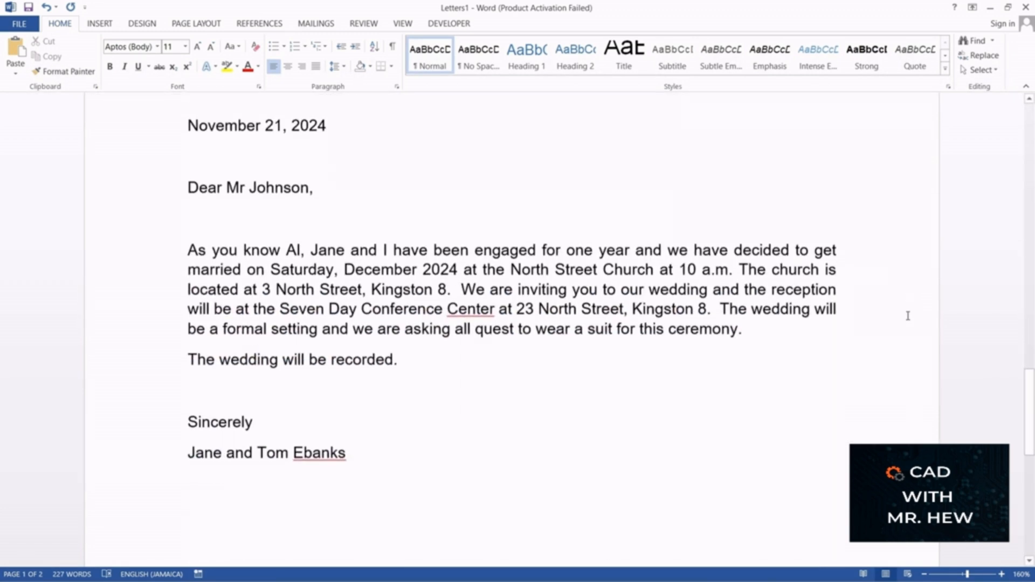
{"action": "scroll", "coordinate": [908, 324], "scroll_direction": "down", "scroll_amount": 3}
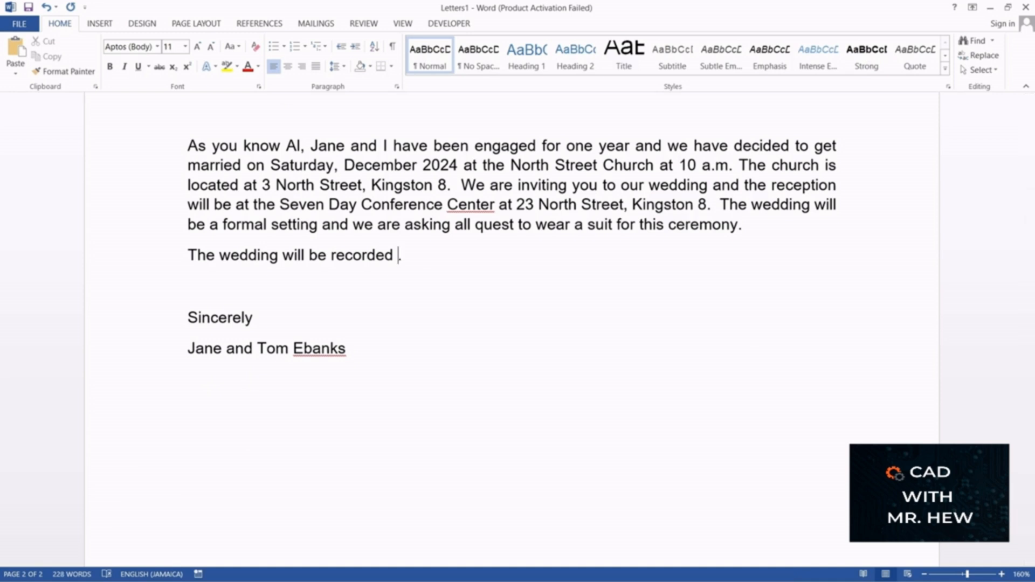
{"action": "type", "text": "on live tel"}
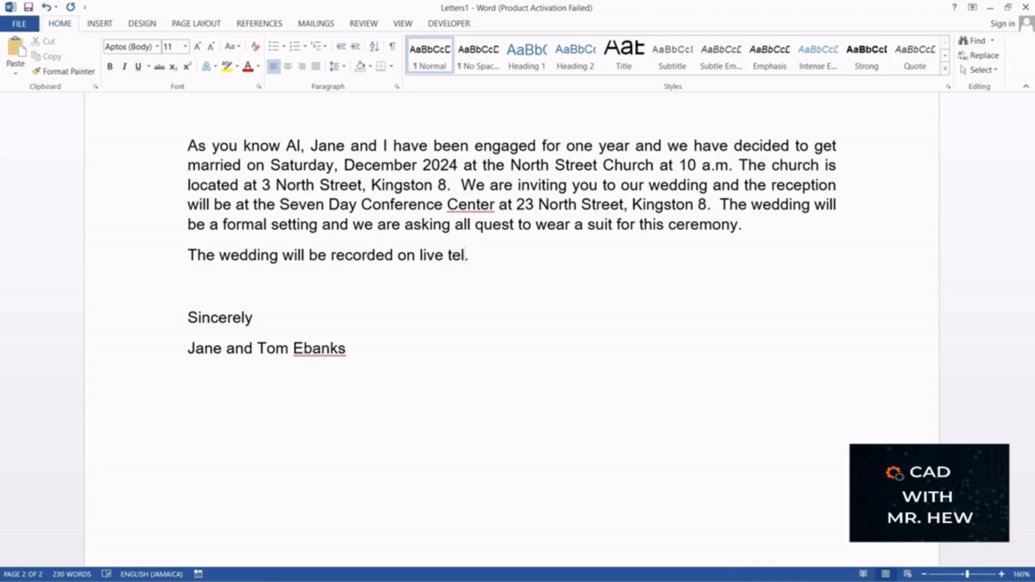
{"action": "type", "text": "evision"}
Step: Look through both merged letters to check the extended sentence about the wedding recording
{"action": "scroll", "coordinate": [436, 279], "scroll_direction": "up", "scroll_amount": 6}
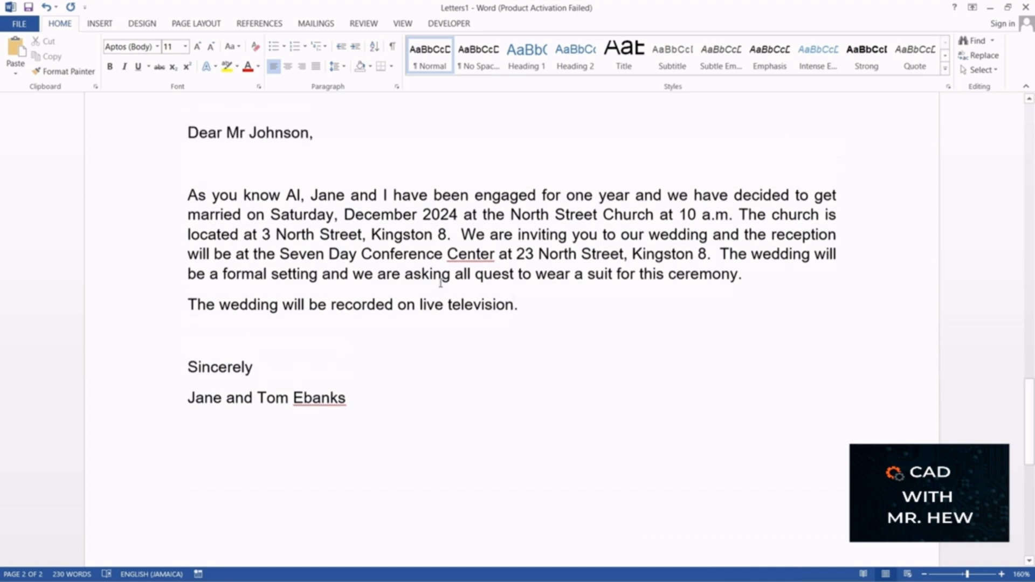
{"action": "scroll", "coordinate": [456, 297], "scroll_direction": "up", "scroll_amount": 13}
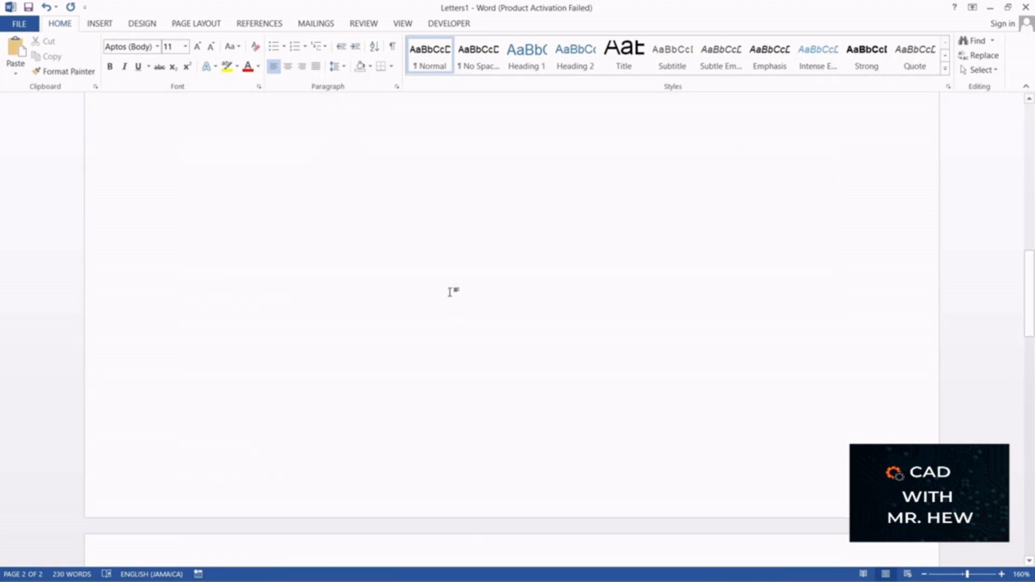
{"action": "scroll", "coordinate": [449, 290], "scroll_direction": "up", "scroll_amount": 7}
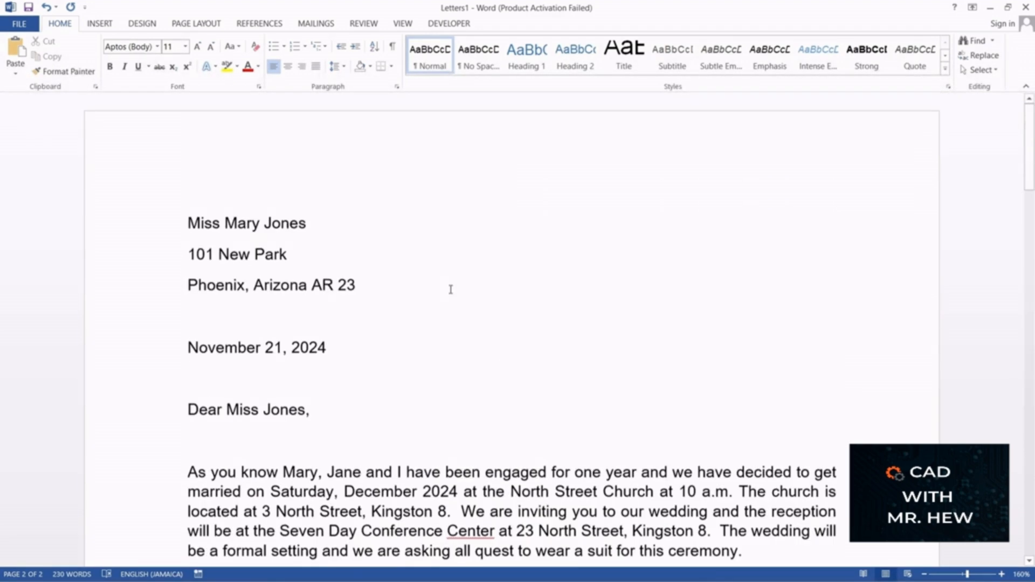
{"action": "scroll", "coordinate": [451, 289], "scroll_direction": "down", "scroll_amount": 4}
{"action": "scroll", "coordinate": [453, 290], "scroll_direction": "down", "scroll_amount": 3}
{"action": "scroll", "coordinate": [455, 289], "scroll_direction": "up", "scroll_amount": 6}
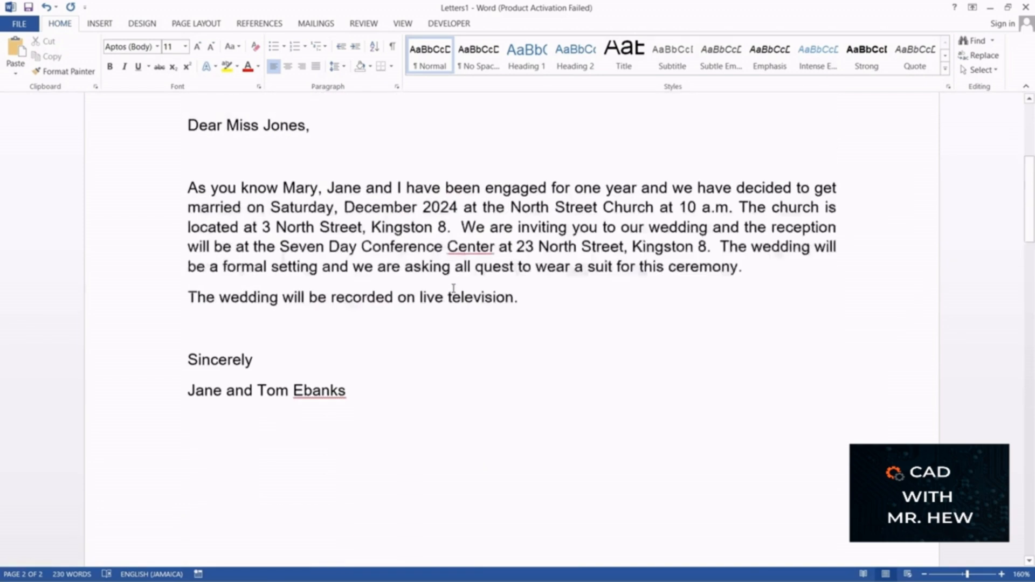
{"action": "scroll", "coordinate": [453, 289], "scroll_direction": "up", "scroll_amount": 1}
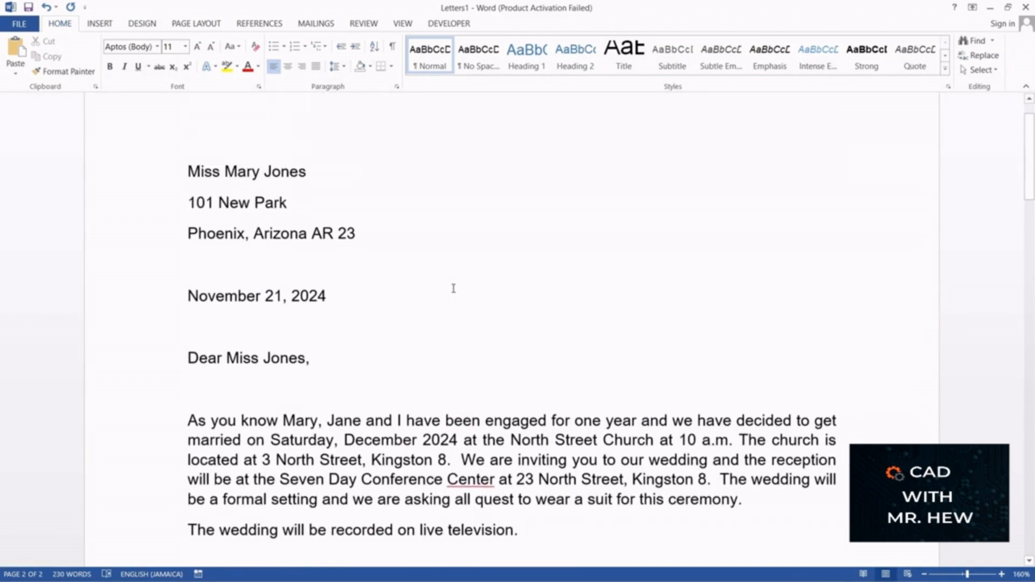
{"action": "scroll", "coordinate": [453, 289], "scroll_direction": "down", "scroll_amount": 3}
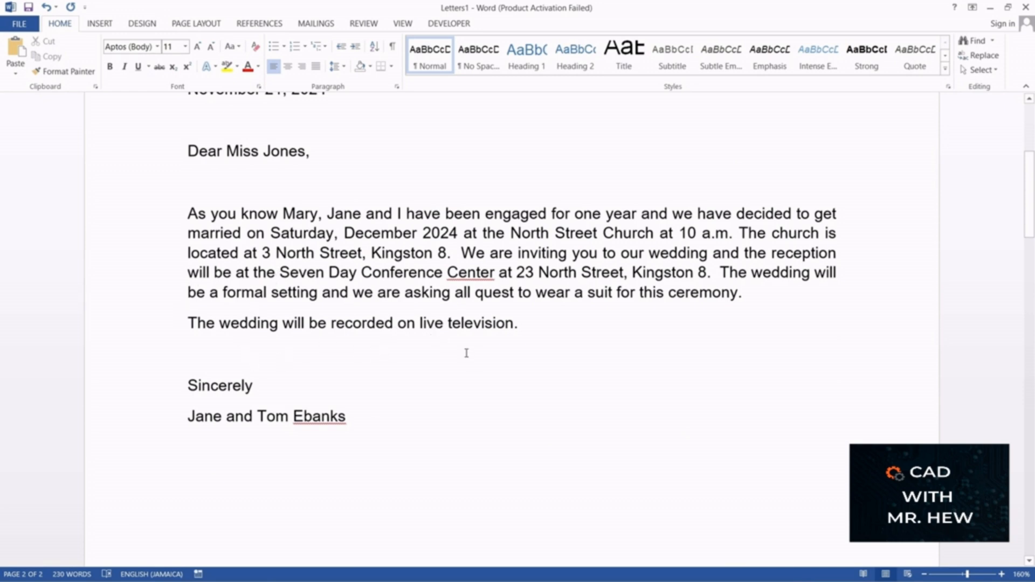
{"action": "scroll", "coordinate": [467, 354], "scroll_direction": "down", "scroll_amount": 12}
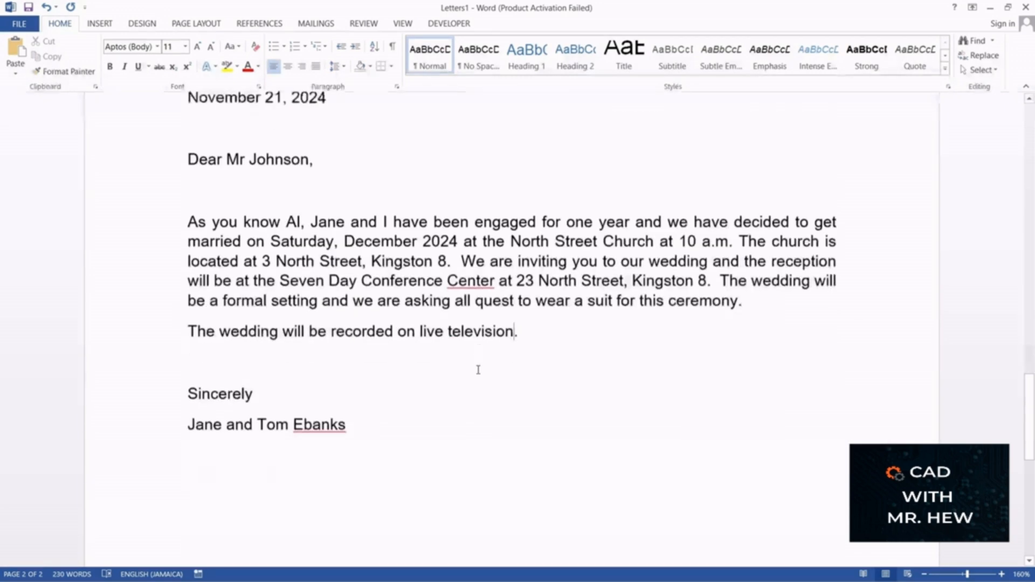
{"action": "scroll", "coordinate": [478, 367], "scroll_direction": "up", "scroll_amount": 10}
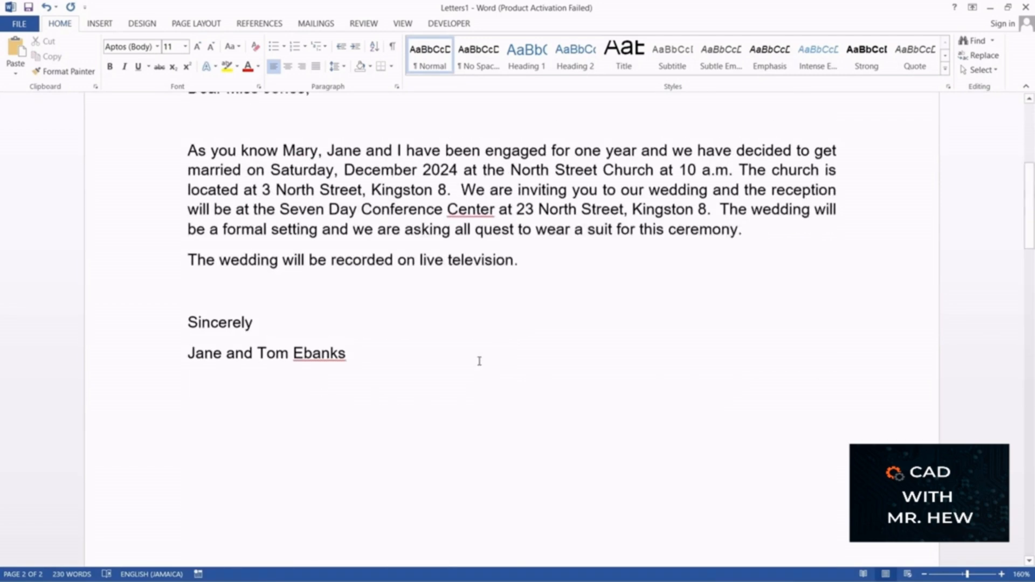
{"action": "scroll", "coordinate": [480, 361], "scroll_direction": "up", "scroll_amount": 5}
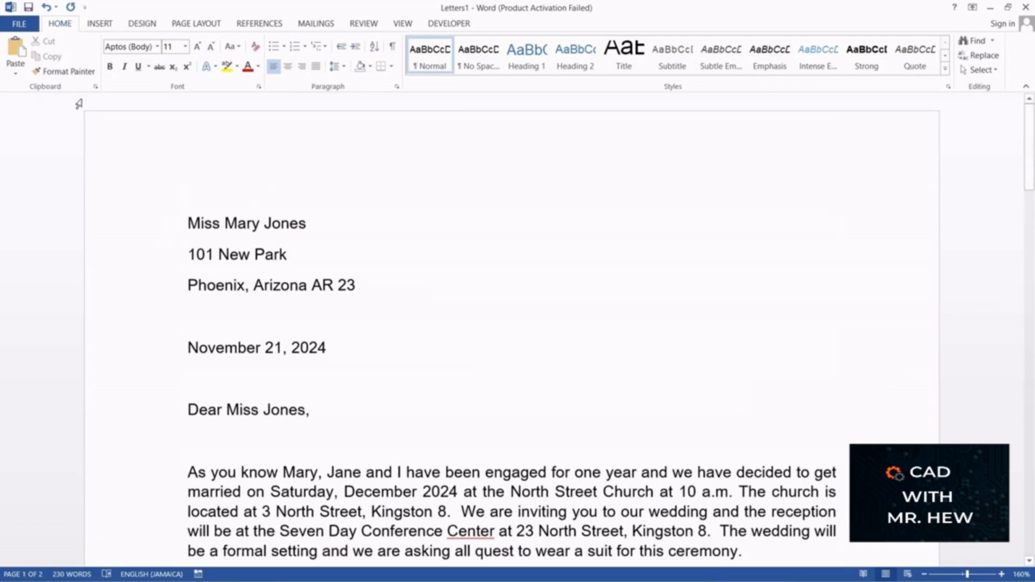
Step: Save the merged letters as a Word document under the suggested file name, the first recipient's name
{"action": "key", "text": "F12"}
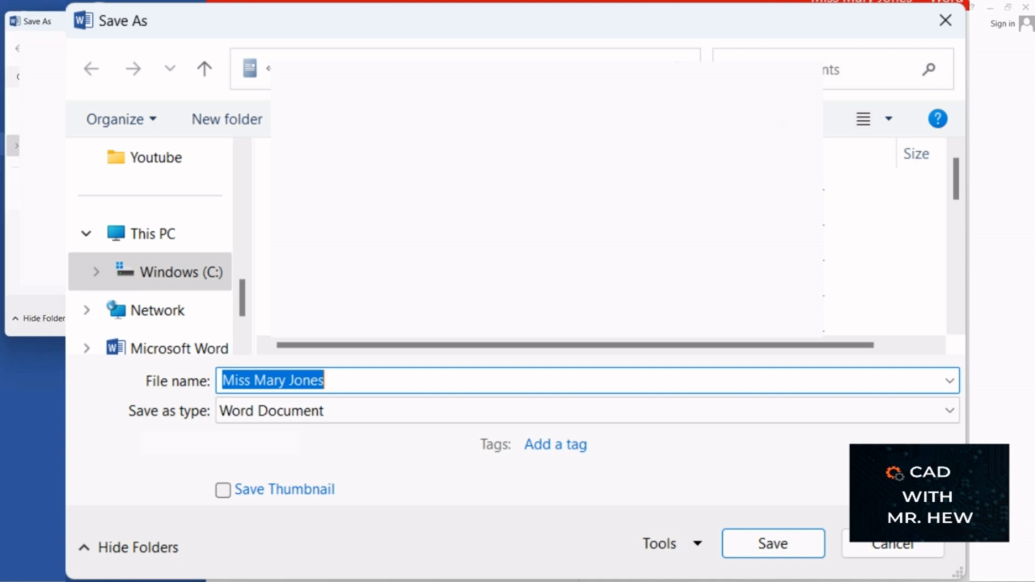
{"action": "key", "text": "Return"}
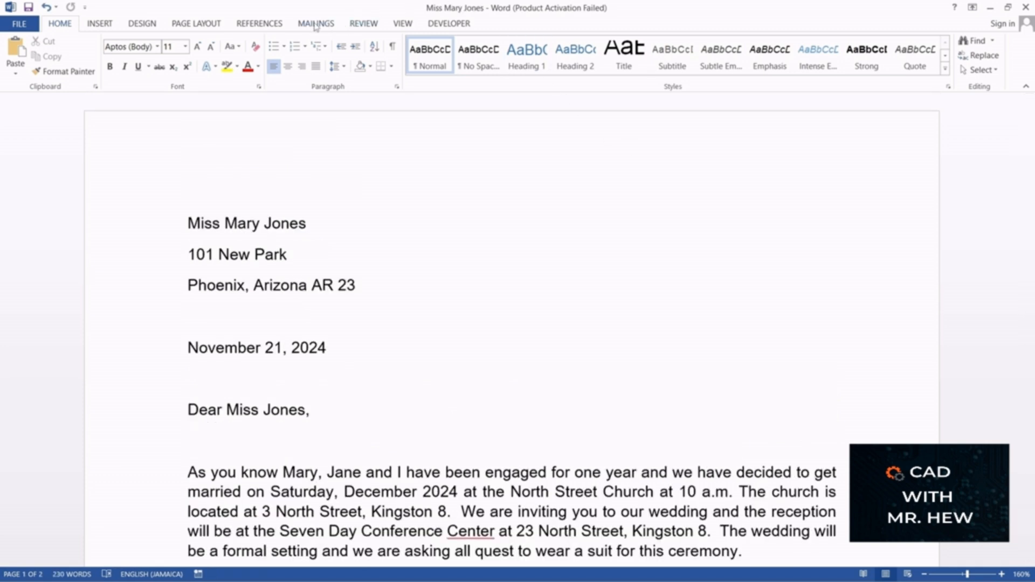
Step: Return to the "Form letter" document and turn on the merge results preview to check its text
{"action": "left_click", "coordinate": [316, 24]}
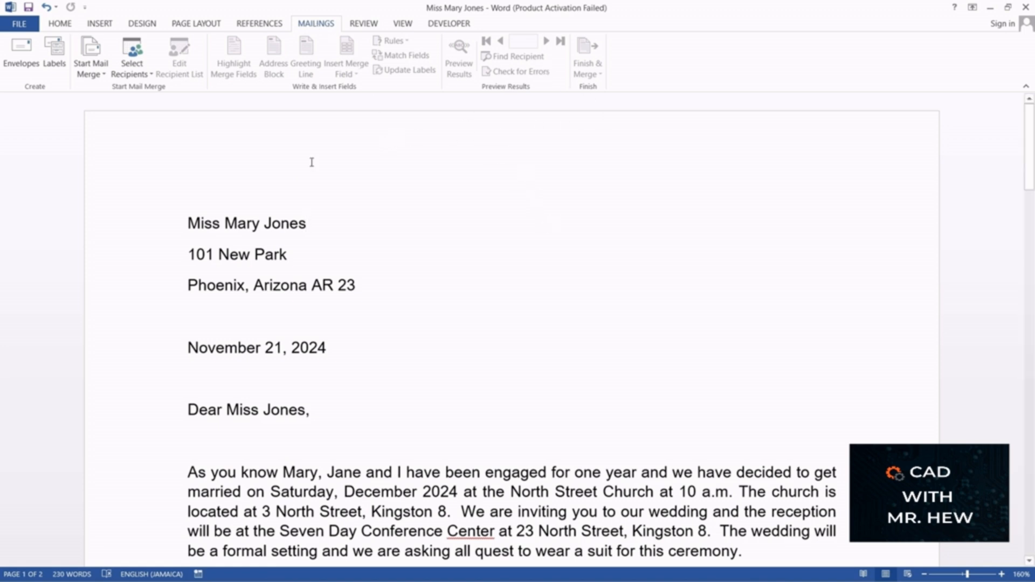
{"action": "mouse_move", "coordinate": [528, 577]}
{"action": "key", "text": "F12"}
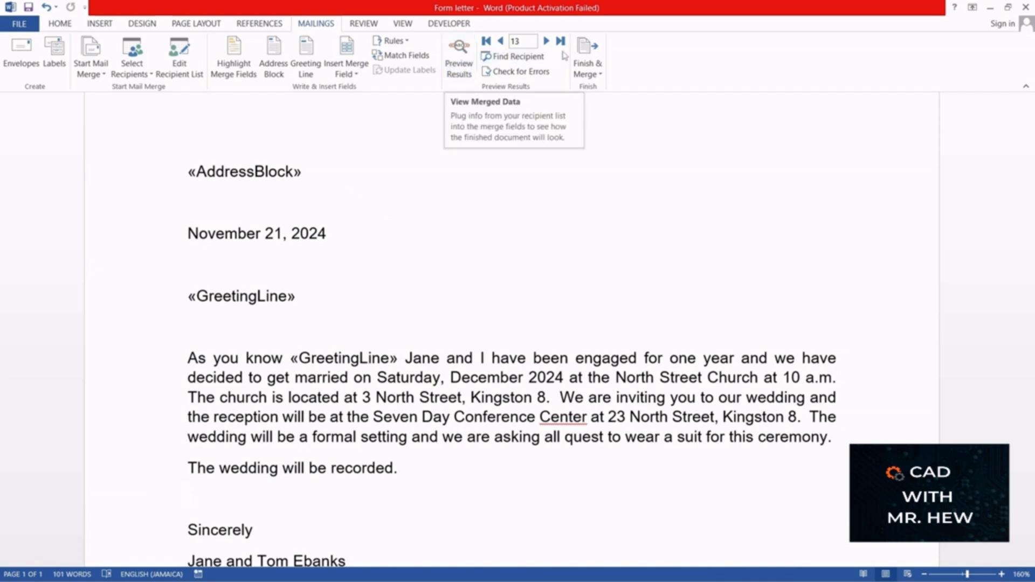
{"action": "left_click", "coordinate": [455, 63]}
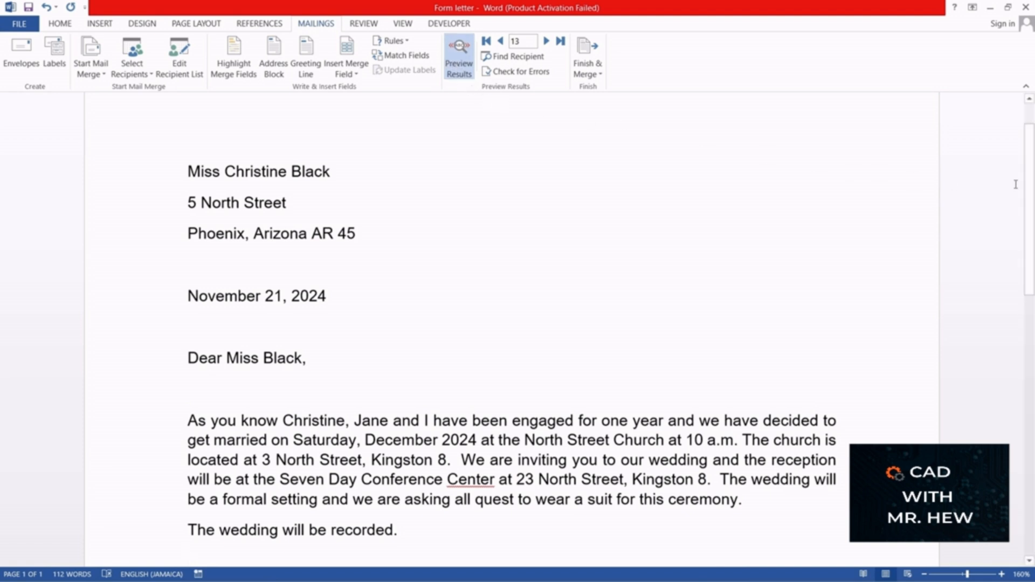
{"action": "scroll", "coordinate": [580, 261], "scroll_direction": "down", "scroll_amount": 3}
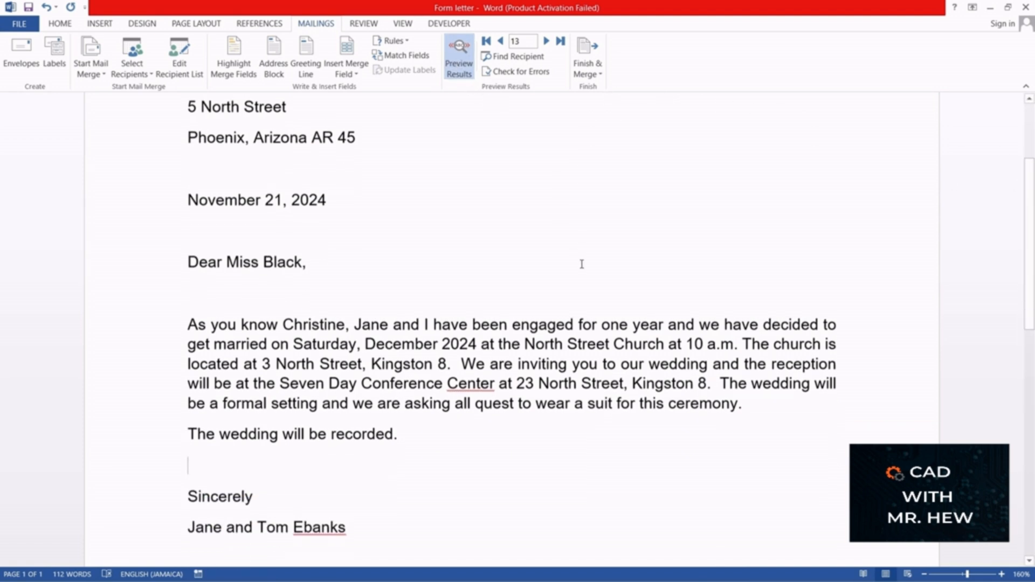
{"action": "scroll", "coordinate": [580, 263], "scroll_direction": "up", "scroll_amount": 3}
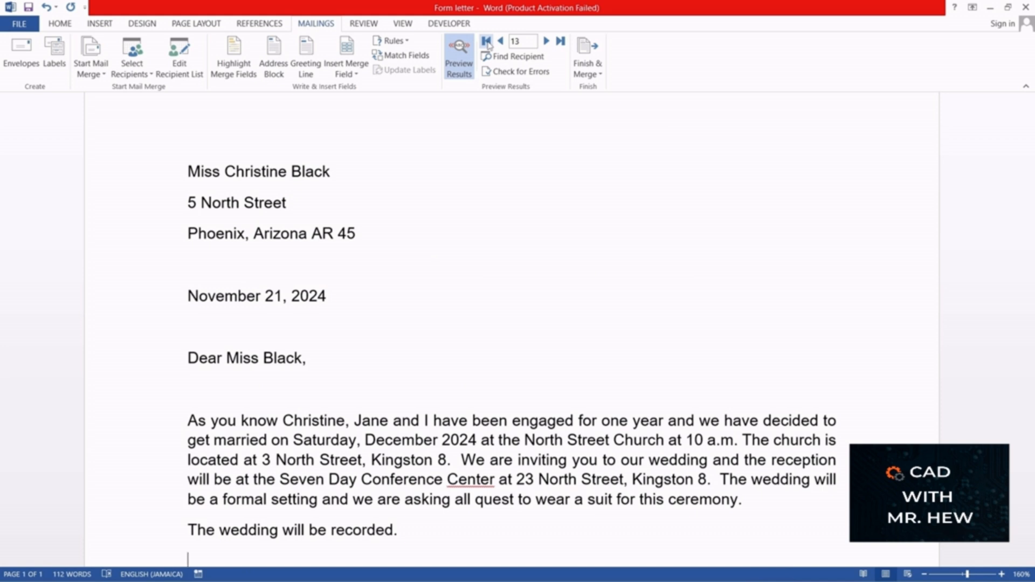
Step: Preview the form letter for recipient records 2 and 3 to check the wording of the recording sentence
{"action": "left_click", "coordinate": [487, 43]}
{"action": "left_click", "coordinate": [546, 42]}
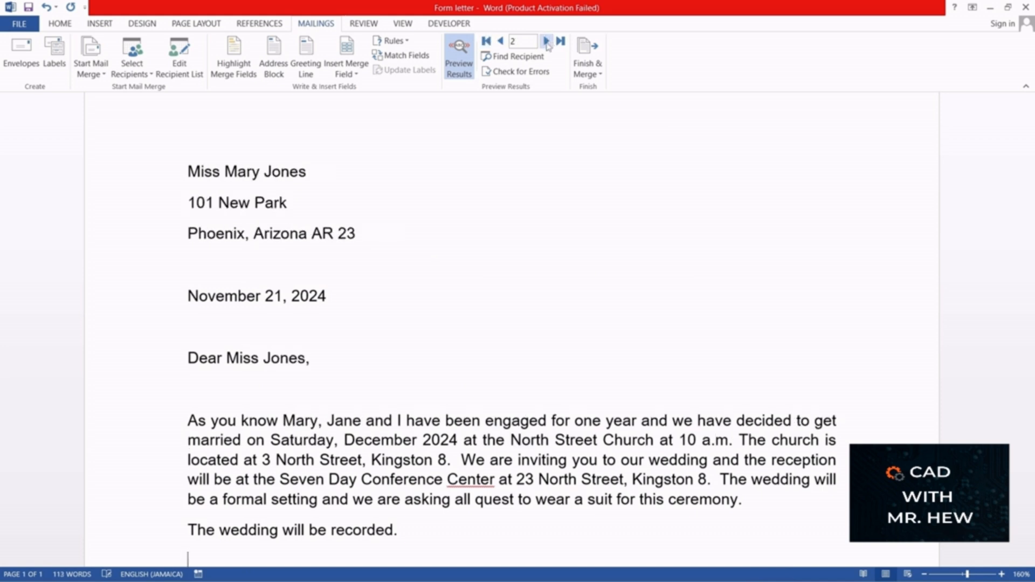
{"action": "scroll", "coordinate": [515, 141], "scroll_direction": "down", "scroll_amount": 5}
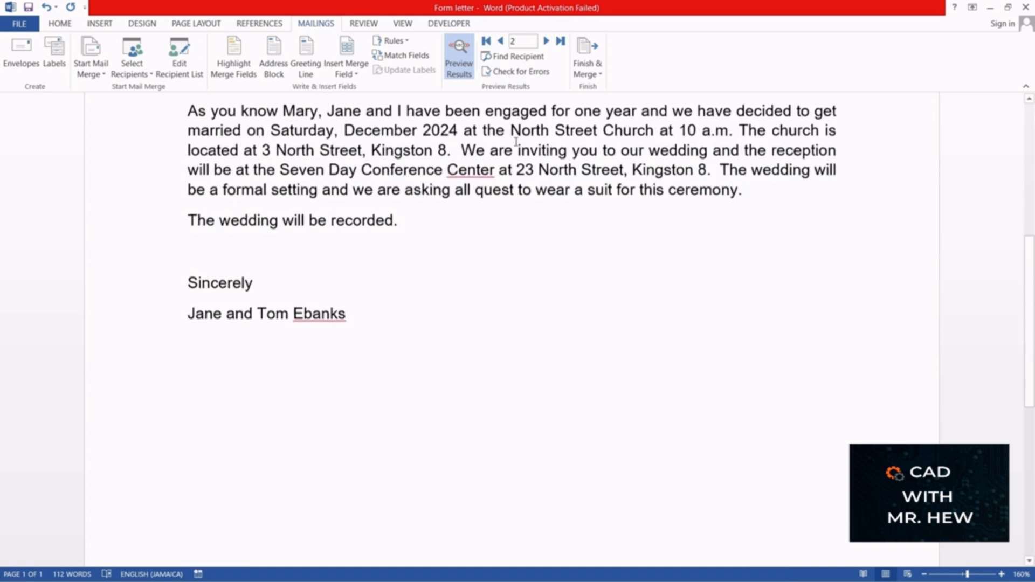
{"action": "scroll", "coordinate": [517, 142], "scroll_direction": "up", "scroll_amount": 3}
{"action": "scroll", "coordinate": [517, 144], "scroll_direction": "down", "scroll_amount": 1}
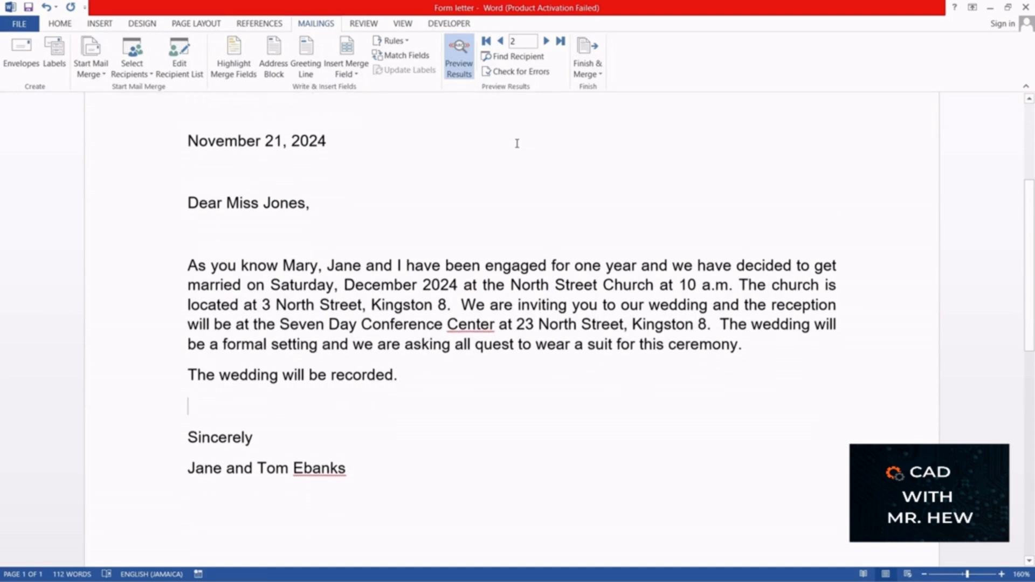
{"action": "scroll", "coordinate": [516, 144], "scroll_direction": "up", "scroll_amount": 2}
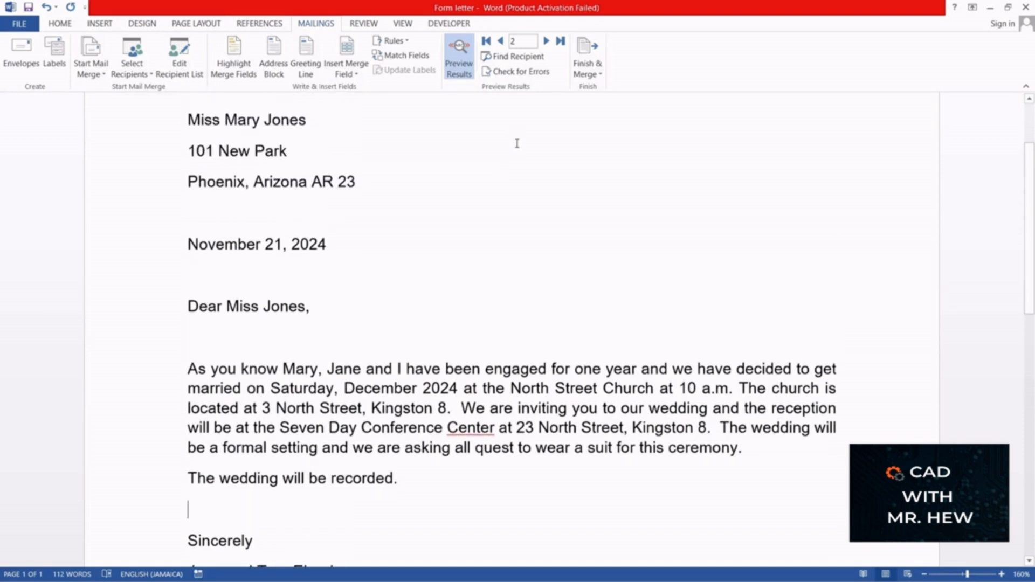
{"action": "scroll", "coordinate": [517, 144], "scroll_direction": "up", "scroll_amount": 2}
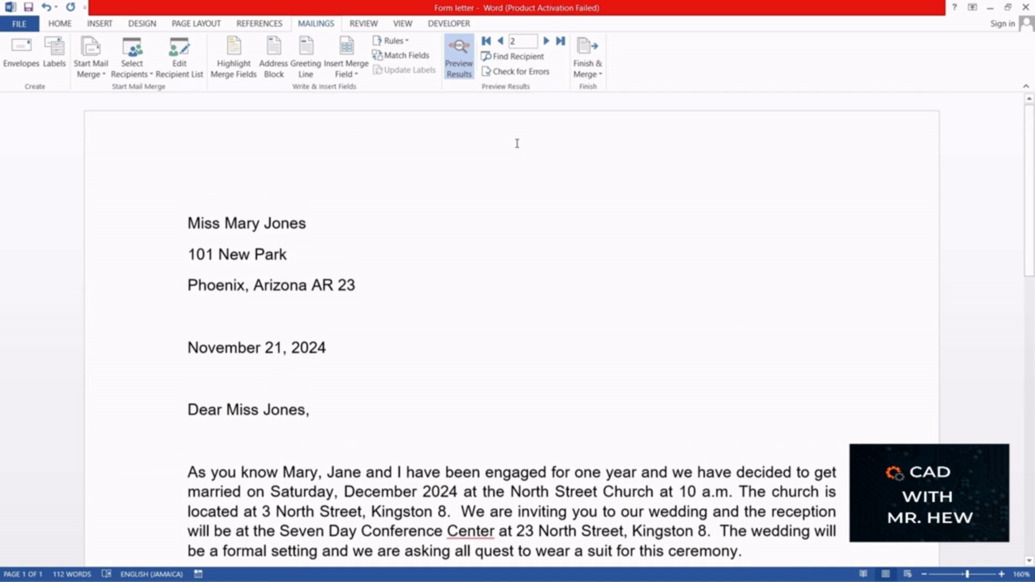
{"action": "scroll", "coordinate": [517, 143], "scroll_direction": "down", "scroll_amount": 2}
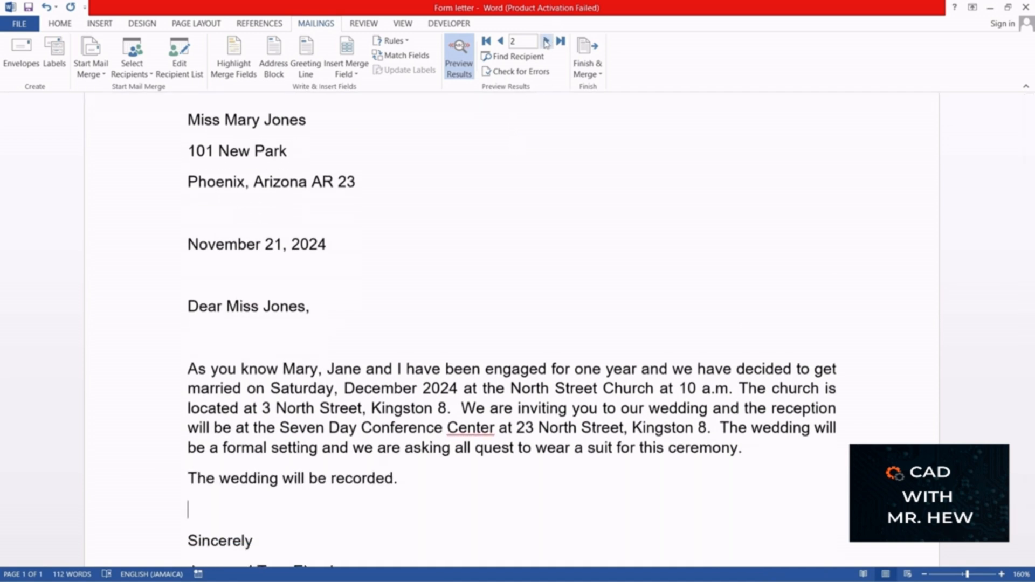
{"action": "left_click", "coordinate": [546, 41]}
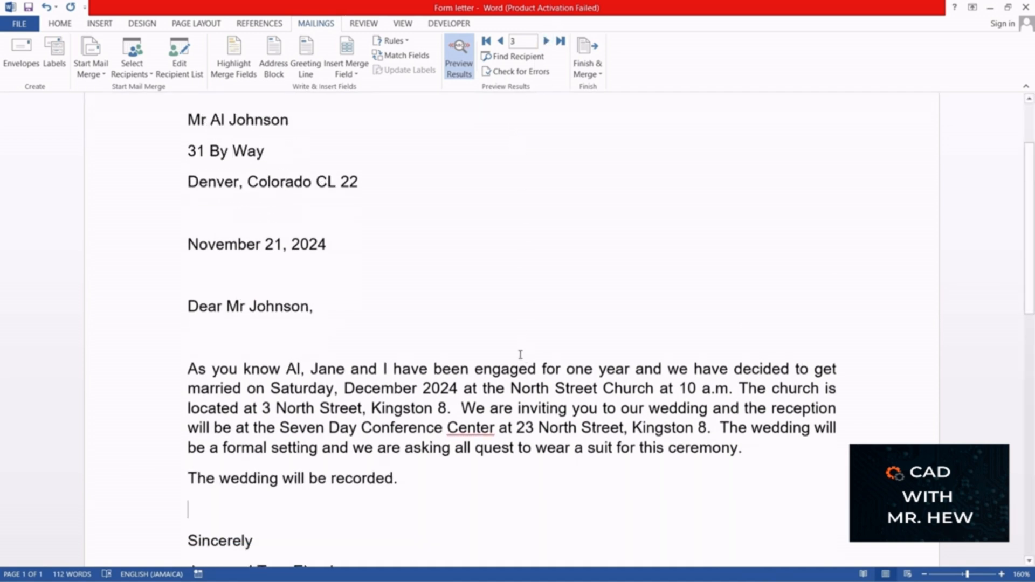
{"action": "scroll", "coordinate": [519, 327], "scroll_direction": "up", "scroll_amount": 2}
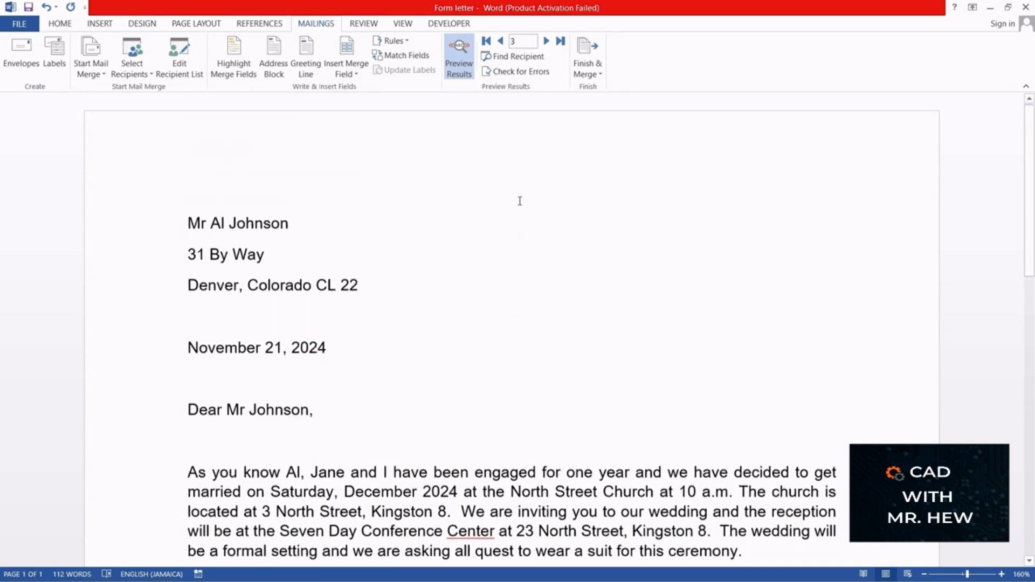
Step: Merge all records into a new document of individually editable letters
{"action": "left_click", "coordinate": [601, 76]}
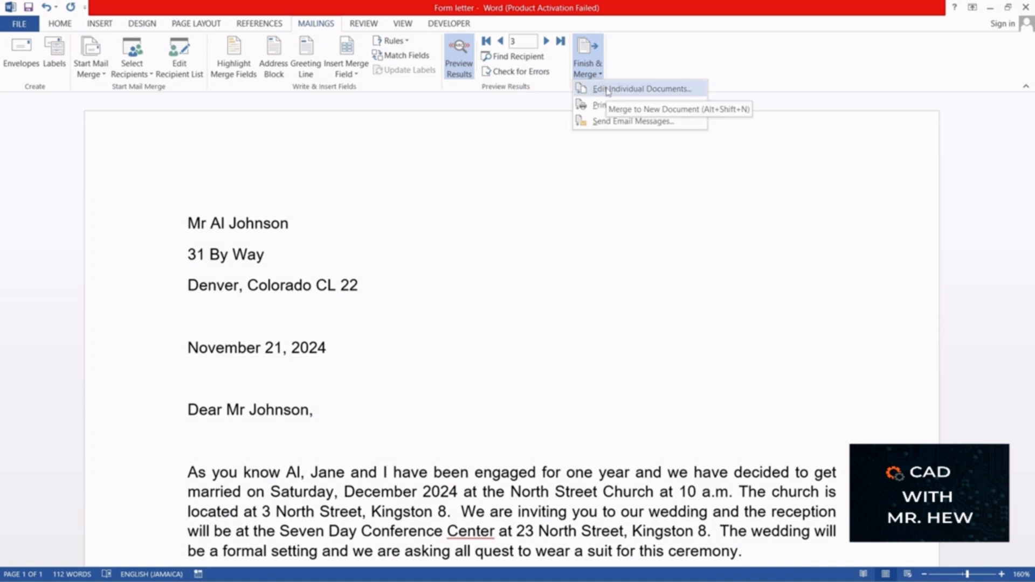
{"action": "left_click", "coordinate": [607, 89]}
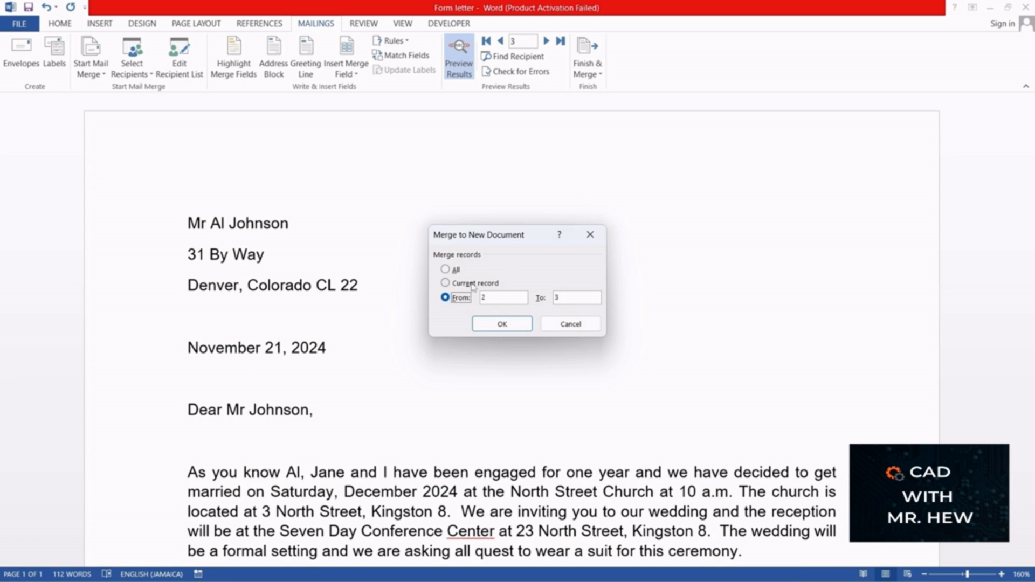
{"action": "left_click", "coordinate": [446, 270]}
{"action": "left_click", "coordinate": [517, 323]}
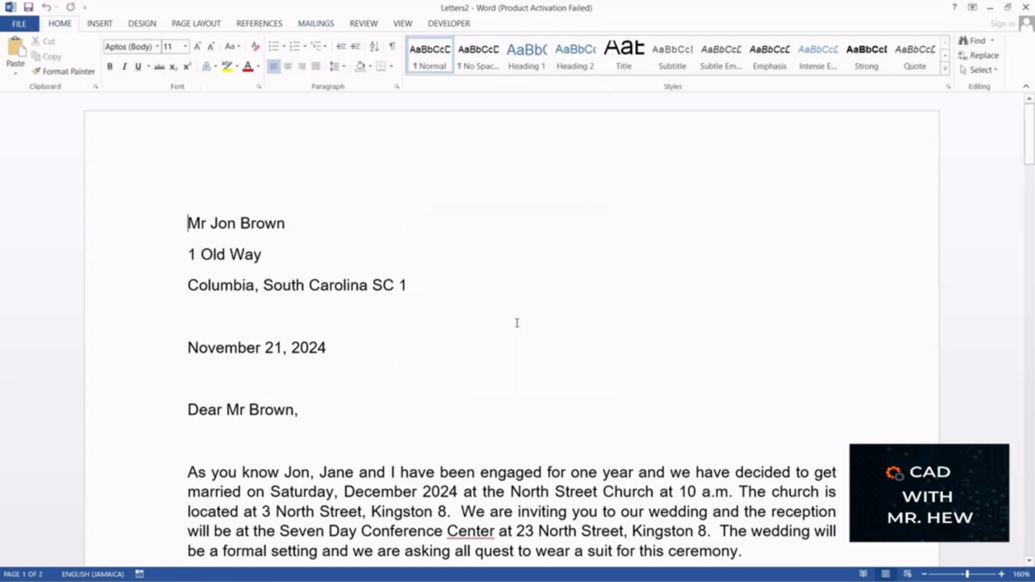
Step: Review the text, addresses and greetings of the merged letters for the first several recipients in the new document
{"action": "scroll", "coordinate": [743, 156], "scroll_direction": "down", "scroll_amount": 1}
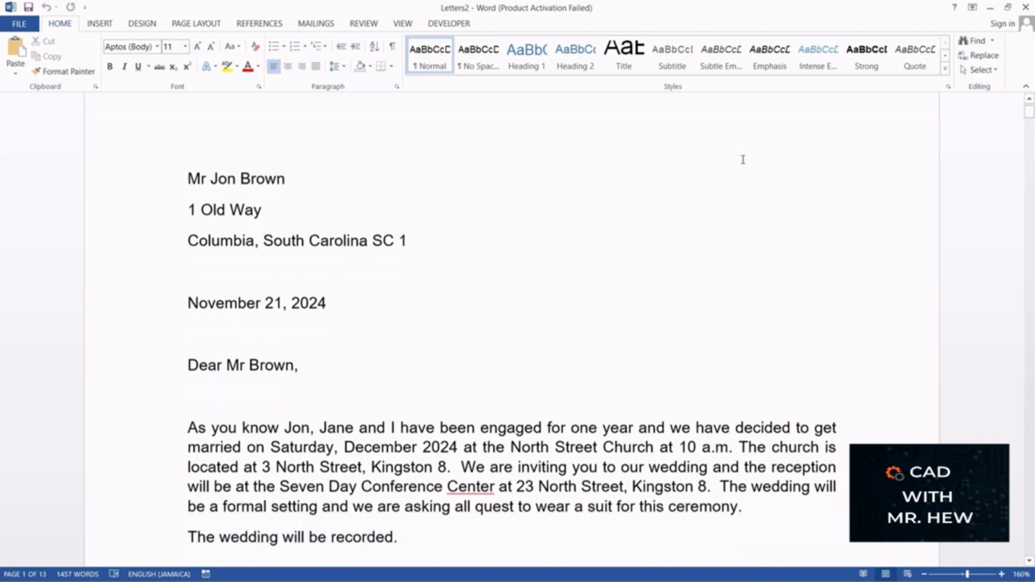
{"action": "scroll", "coordinate": [743, 160], "scroll_direction": "down", "scroll_amount": 4}
{"action": "scroll", "coordinate": [743, 159], "scroll_direction": "up", "scroll_amount": 5}
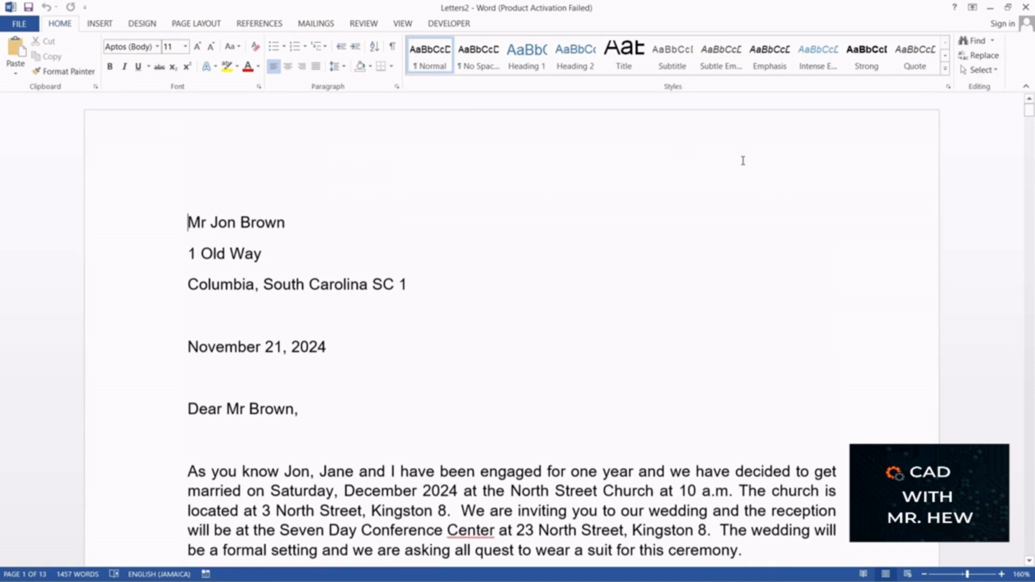
{"action": "scroll", "coordinate": [743, 167], "scroll_direction": "down", "scroll_amount": 4}
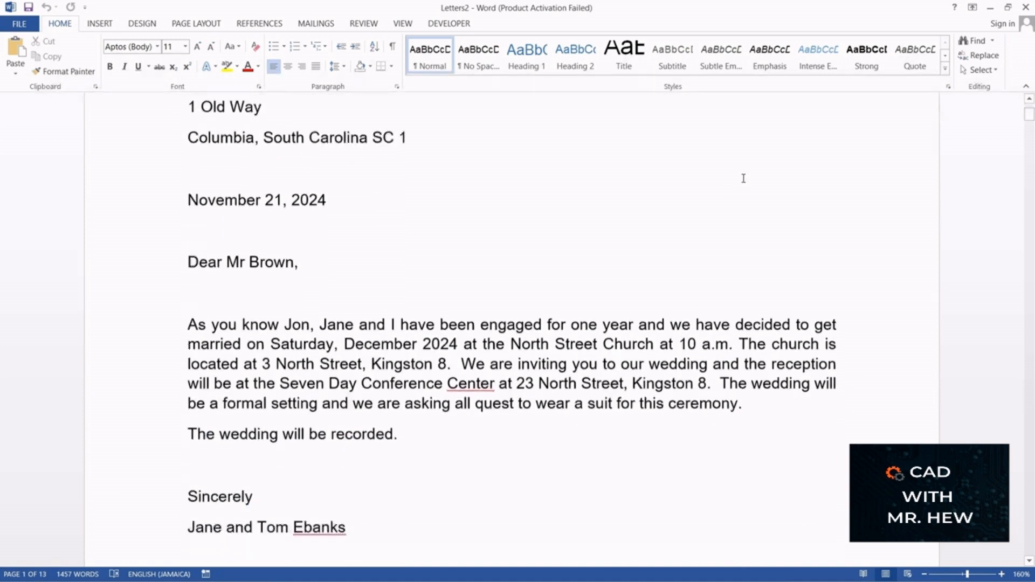
{"action": "scroll", "coordinate": [743, 177], "scroll_direction": "up", "scroll_amount": 4}
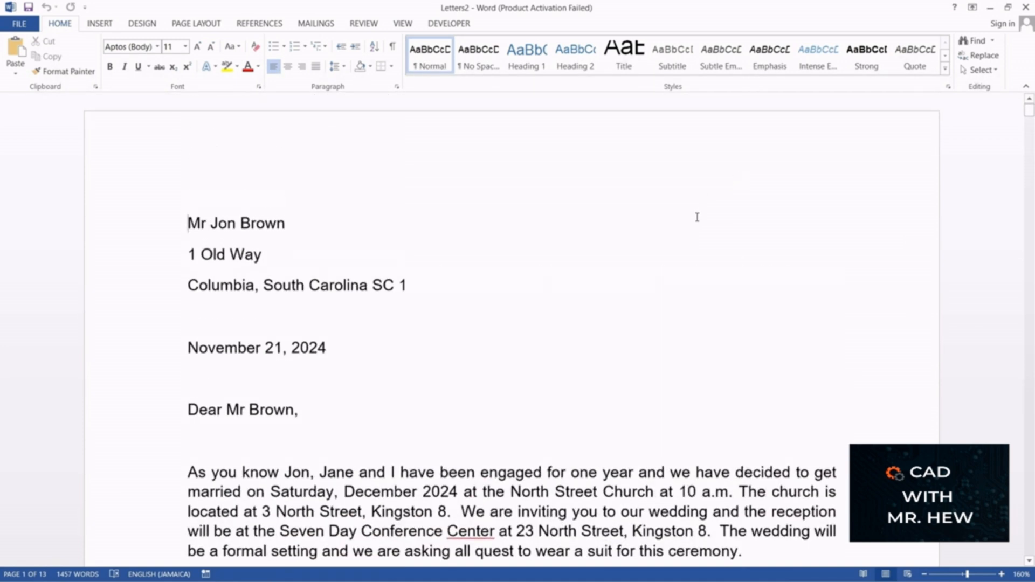
{"action": "scroll", "coordinate": [697, 217], "scroll_direction": "down", "scroll_amount": 12}
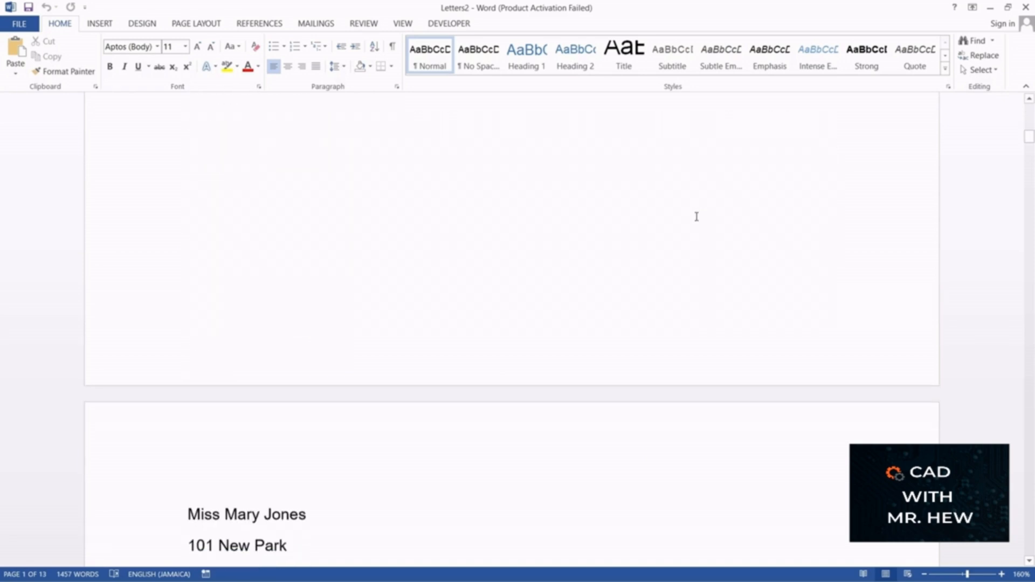
{"action": "scroll", "coordinate": [696, 217], "scroll_direction": "down", "scroll_amount": 10}
{"action": "scroll", "coordinate": [697, 217], "scroll_direction": "up", "scroll_amount": 6}
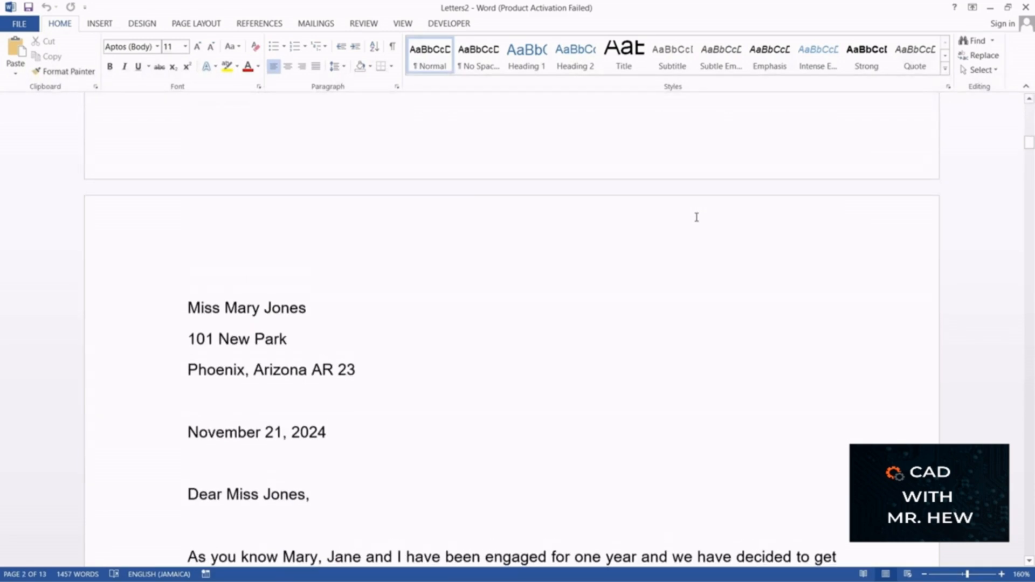
{"action": "scroll", "coordinate": [697, 216], "scroll_direction": "up", "scroll_amount": 14}
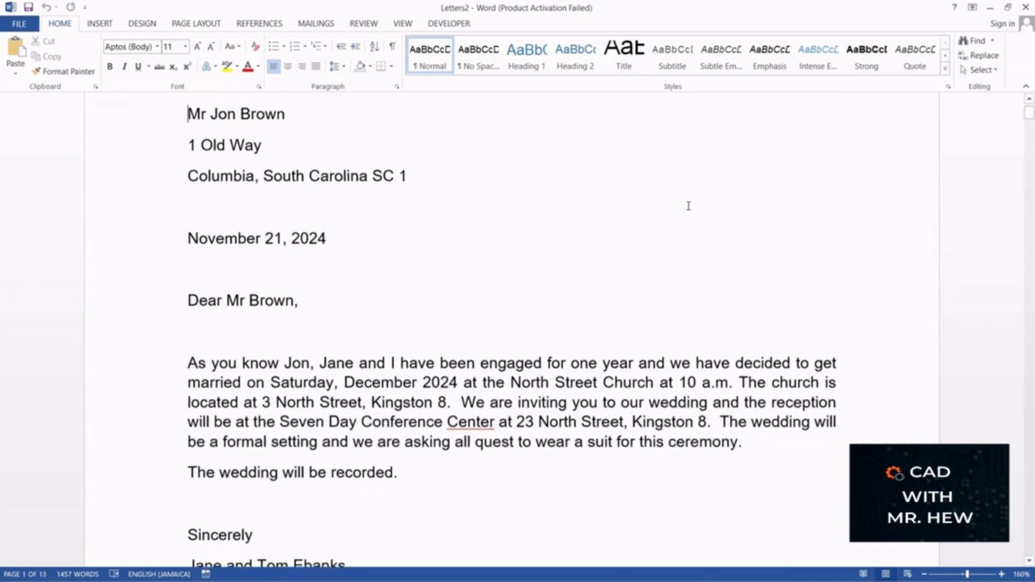
{"action": "scroll", "coordinate": [687, 206], "scroll_direction": "up", "scroll_amount": 2}
{"action": "scroll", "coordinate": [686, 205], "scroll_direction": "down", "scroll_amount": 12}
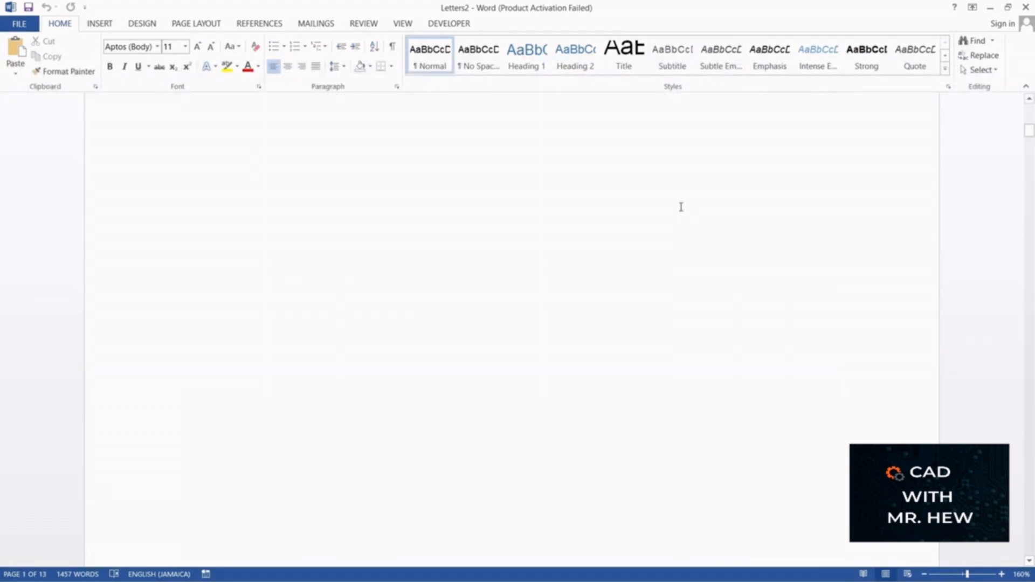
{"action": "scroll", "coordinate": [681, 207], "scroll_direction": "down", "scroll_amount": 15}
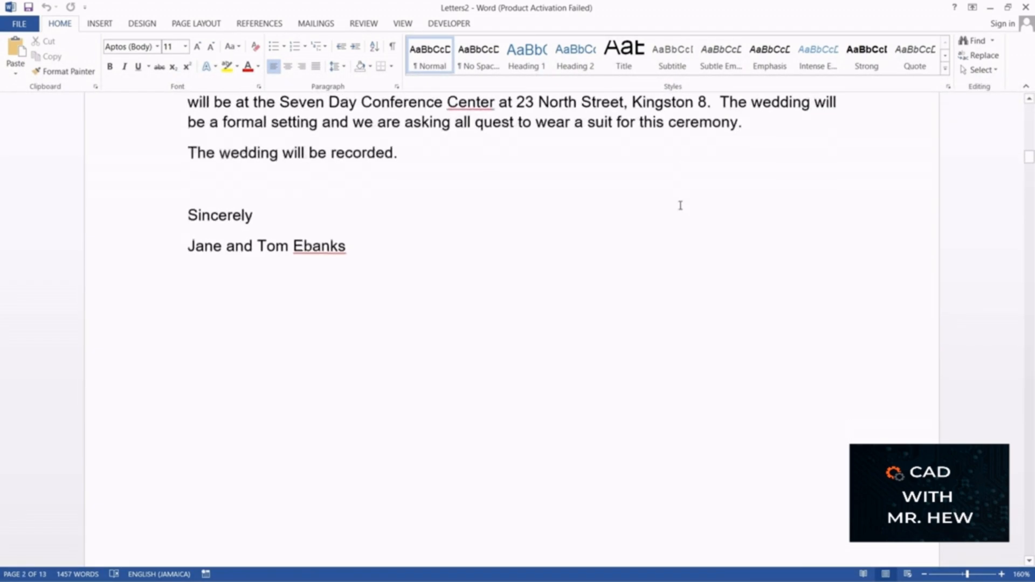
{"action": "scroll", "coordinate": [681, 206], "scroll_direction": "down", "scroll_amount": 15}
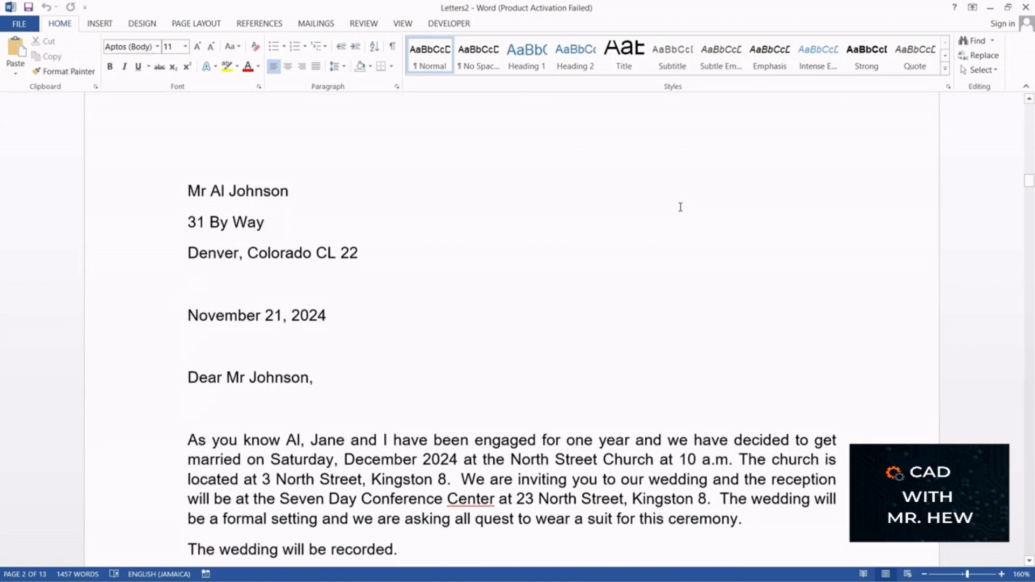
{"action": "scroll", "coordinate": [680, 207], "scroll_direction": "down", "scroll_amount": 15}
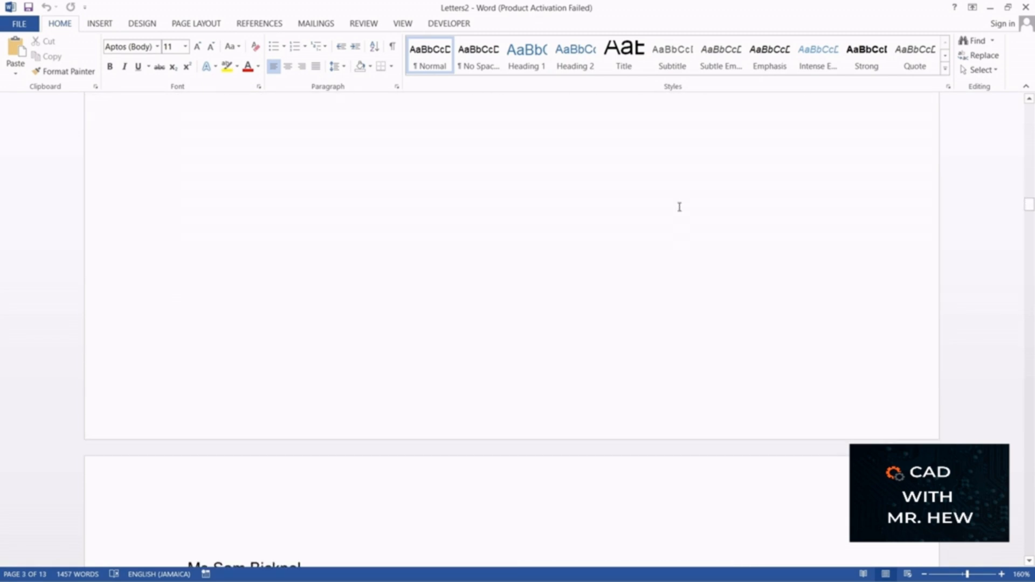
{"action": "scroll", "coordinate": [679, 207], "scroll_direction": "down", "scroll_amount": 15}
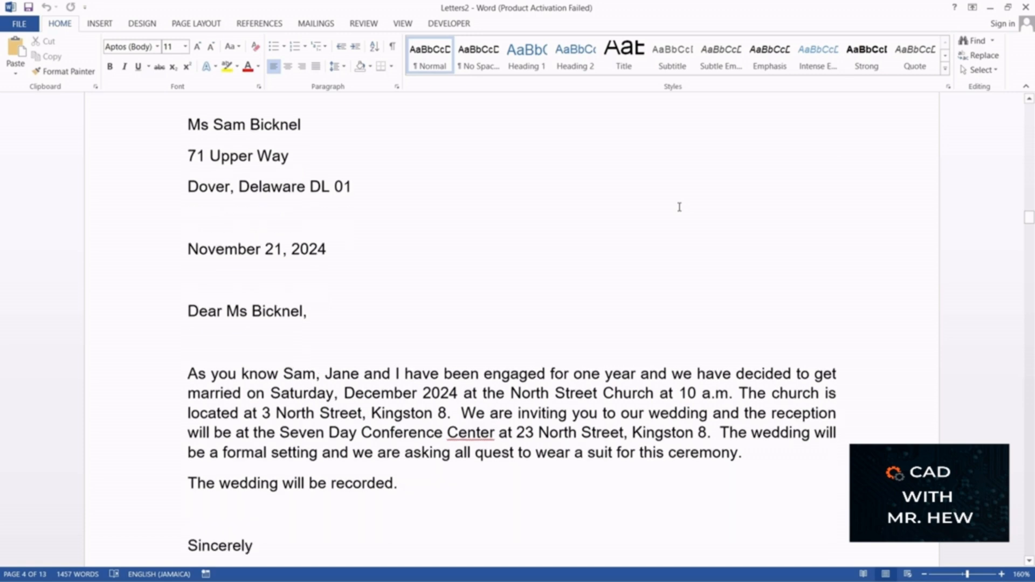
{"action": "scroll", "coordinate": [680, 206], "scroll_direction": "down", "scroll_amount": 10}
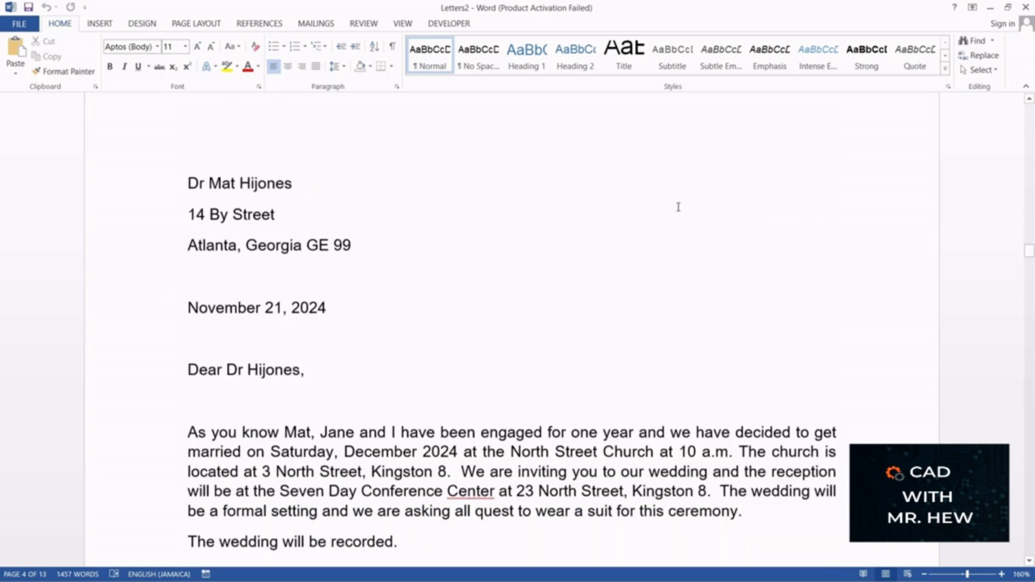
{"action": "scroll", "coordinate": [683, 203], "scroll_direction": "up", "scroll_amount": 15}
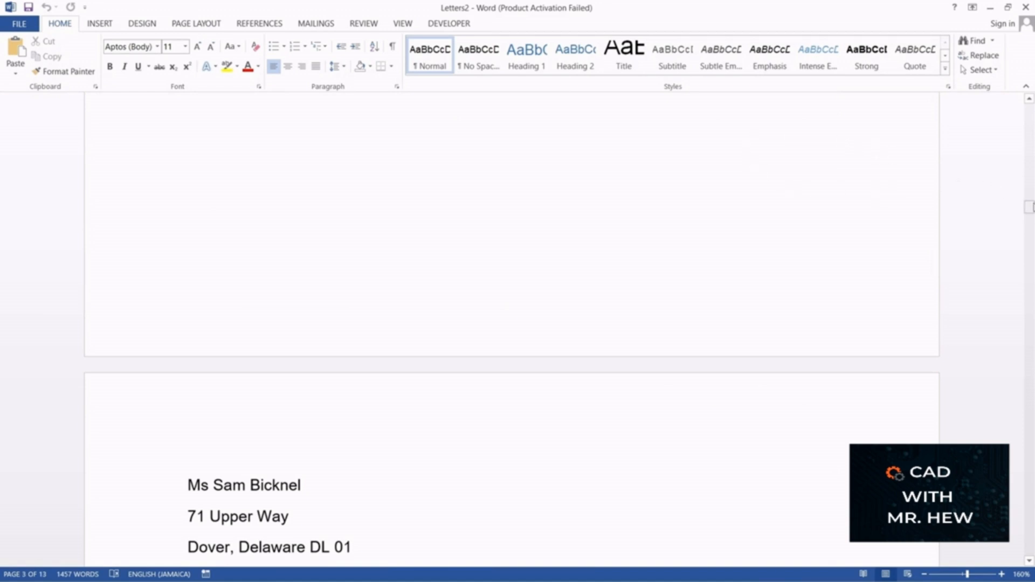
Step: Save the document of merged letters under the file name "Mial merge documents"
{"action": "left_click_drag", "start_coordinate": [1030, 207], "coordinate": [1023, 98]}
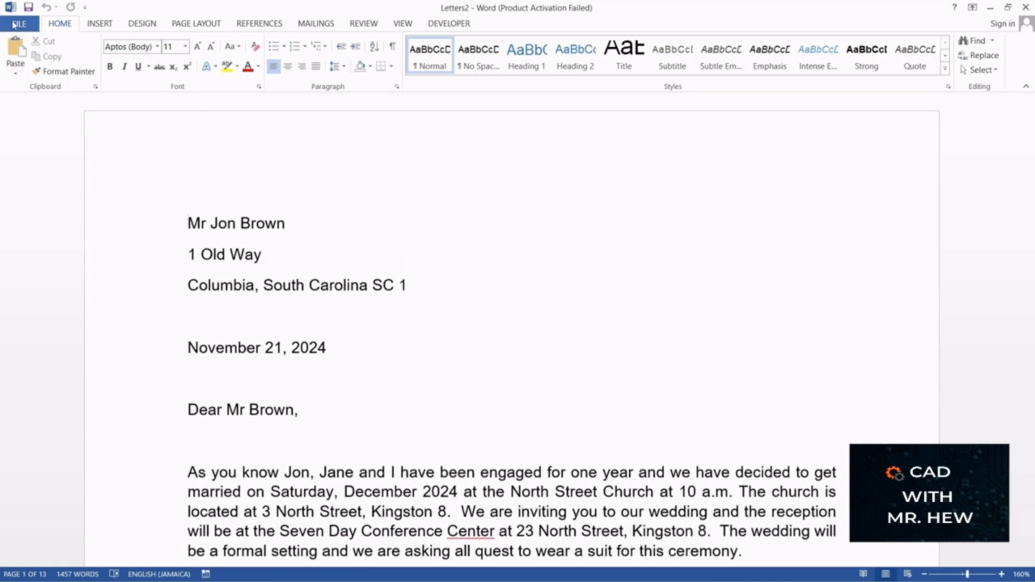
{"action": "left_click", "coordinate": [15, 24]}
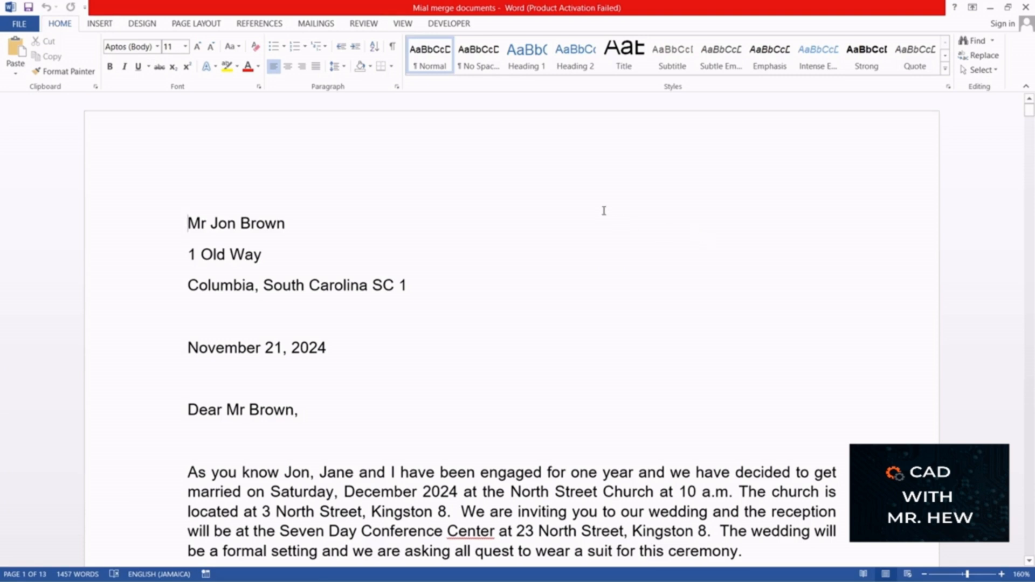
Step: Look through the saved "Mial merge documents" file from the first letter to the end
{"action": "scroll", "coordinate": [602, 201], "scroll_direction": "down", "scroll_amount": 1}
{"action": "scroll", "coordinate": [602, 200], "scroll_direction": "down", "scroll_amount": 1}
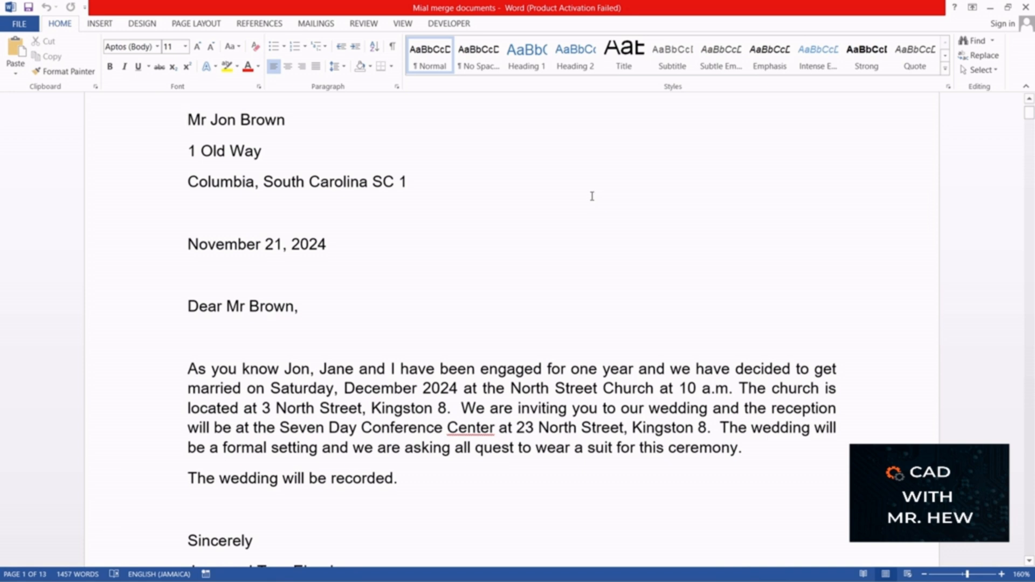
{"action": "scroll", "coordinate": [592, 196], "scroll_direction": "down", "scroll_amount": 2}
{"action": "scroll", "coordinate": [590, 197], "scroll_direction": "down", "scroll_amount": 1}
{"action": "scroll", "coordinate": [589, 196], "scroll_direction": "up", "scroll_amount": 2}
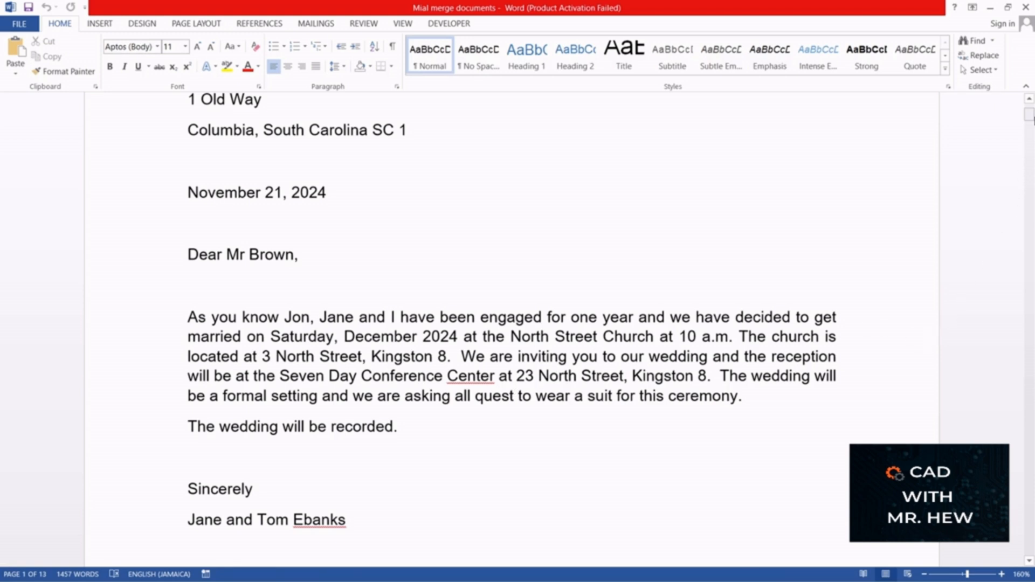
{"action": "mouse_move", "coordinate": [1031, 115]}
{"action": "left_mouse_down"}
{"action": "mouse_move", "coordinate": [1027, 422]}
{"action": "mouse_move", "coordinate": [1014, 431]}
{"action": "mouse_move", "coordinate": [1028, 430]}
{"action": "mouse_move", "coordinate": [1023, 542]}
{"action": "left_mouse_up"}
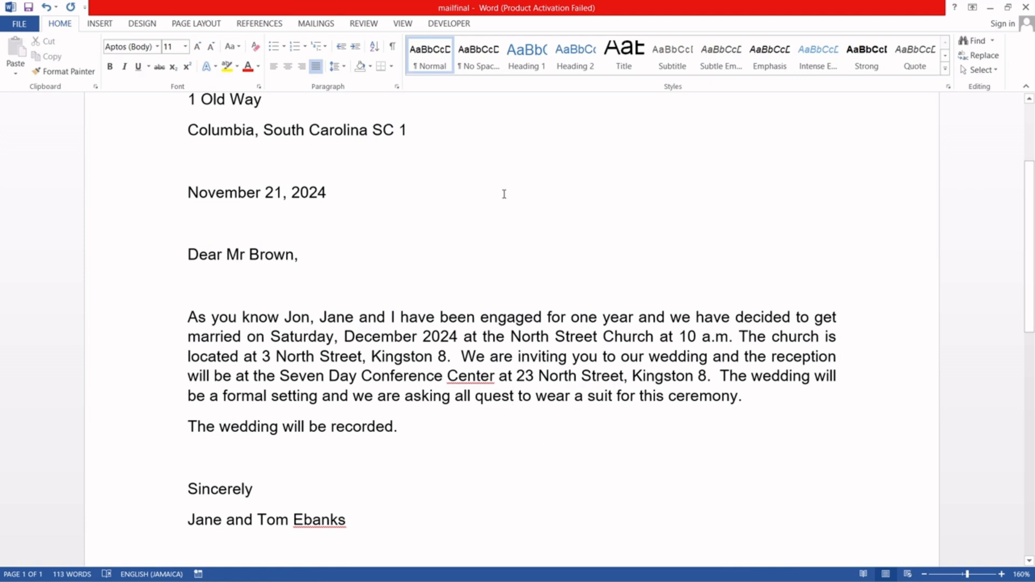
Step: Show the merge fields in the "mailfinal" main letter, then turn the merge results preview back on
{"action": "left_click", "coordinate": [316, 24]}
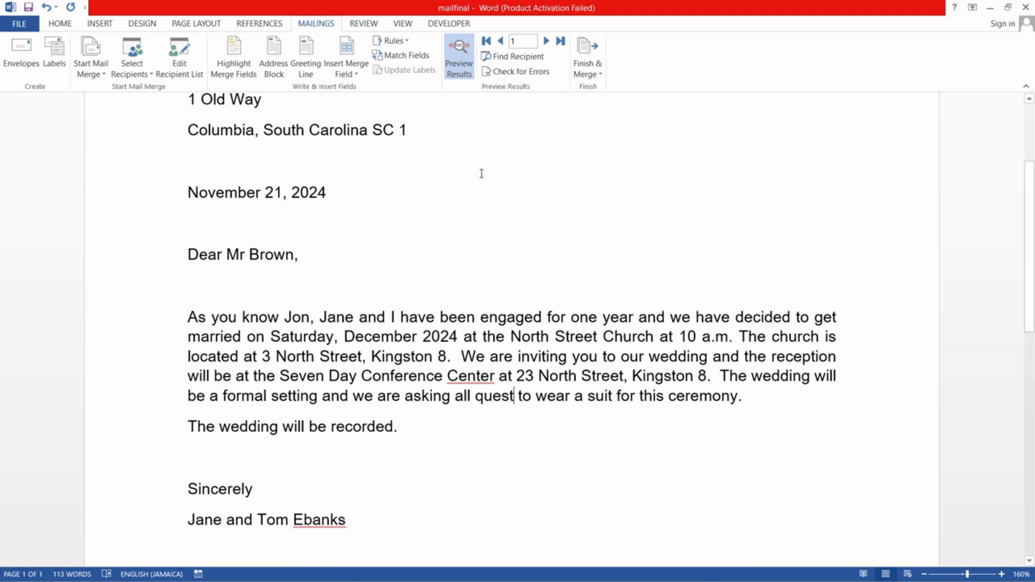
{"action": "left_click", "coordinate": [456, 62]}
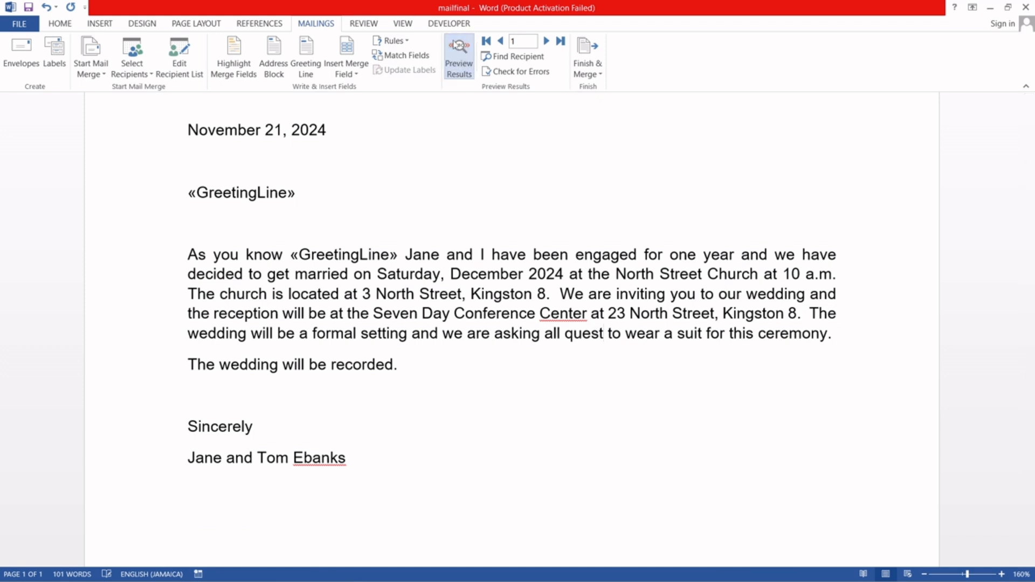
{"action": "left_click", "coordinate": [459, 57]}
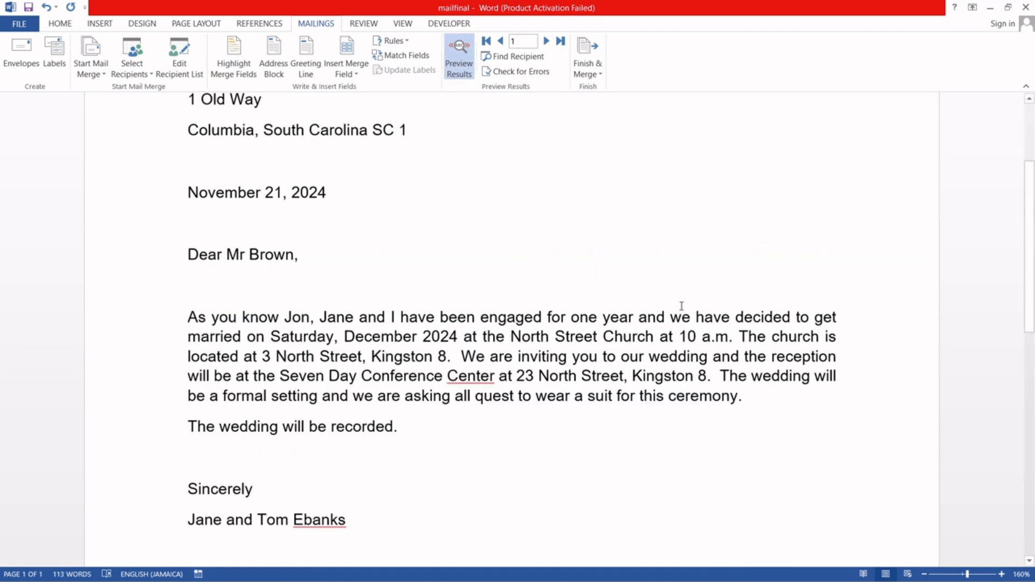
Step: Change "quest" to "quests" in the formal-wear sentence and check it in the preview of record 2 before returning to record 1
{"action": "type", "text": "s"}
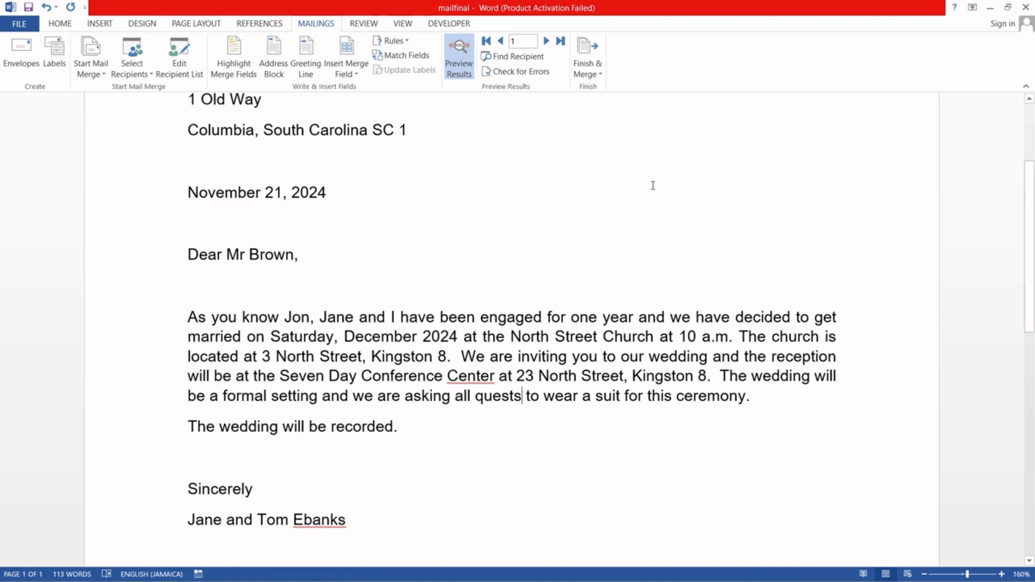
{"action": "left_click", "coordinate": [546, 42]}
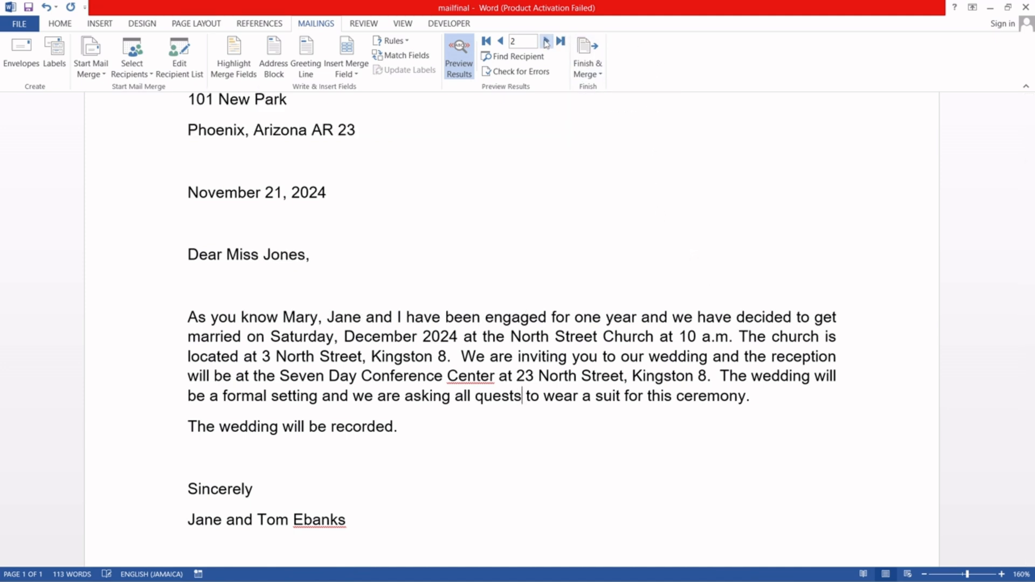
{"action": "left_click", "coordinate": [501, 42]}
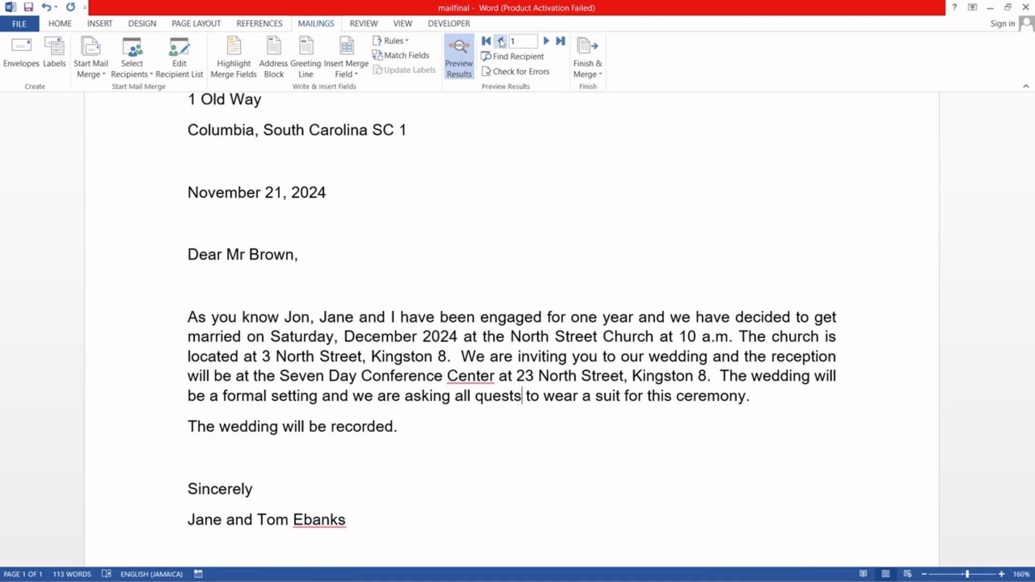